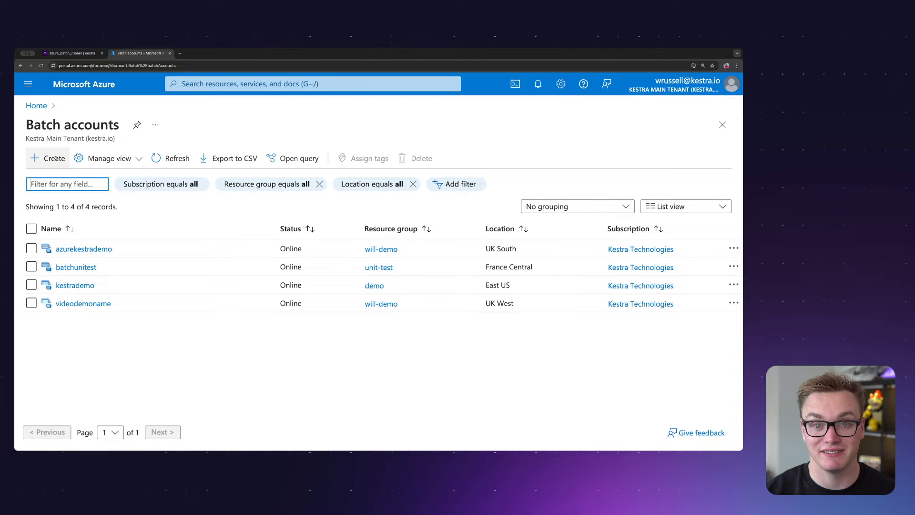
- Start creating a new Batch account and assign it to the will-demo resource group
{"action": "left_click", "coordinate": [56, 158]}
{"action": "scroll", "coordinate": [175, 214], "scroll_direction": "down", "scroll_amount": 1}
{"action": "left_click", "coordinate": [214, 286]}
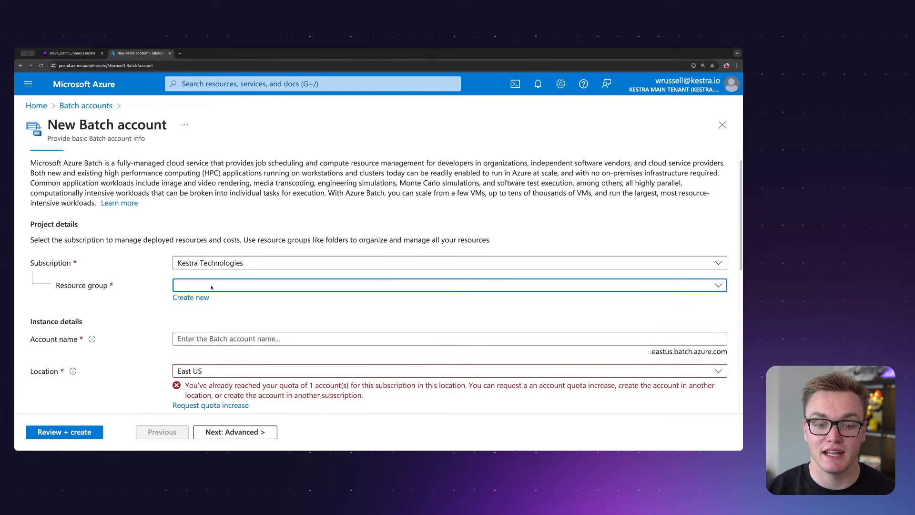
{"action": "scroll", "coordinate": [410, 200], "scroll_direction": "down", "scroll_amount": 2}
{"action": "left_click", "coordinate": [414, 246]}
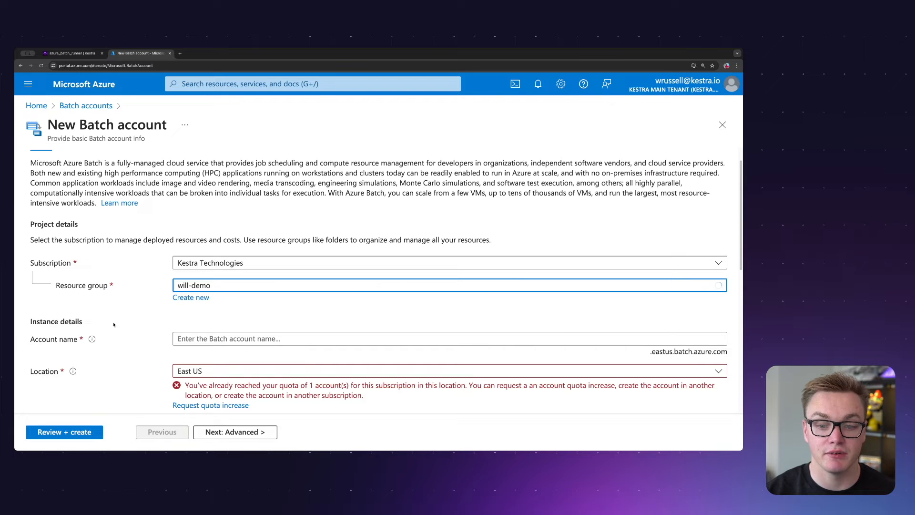
- Name the Batch account willvideodemo and set its location to West Europe
{"action": "scroll", "coordinate": [247, 314], "scroll_direction": "down", "scroll_amount": 1}
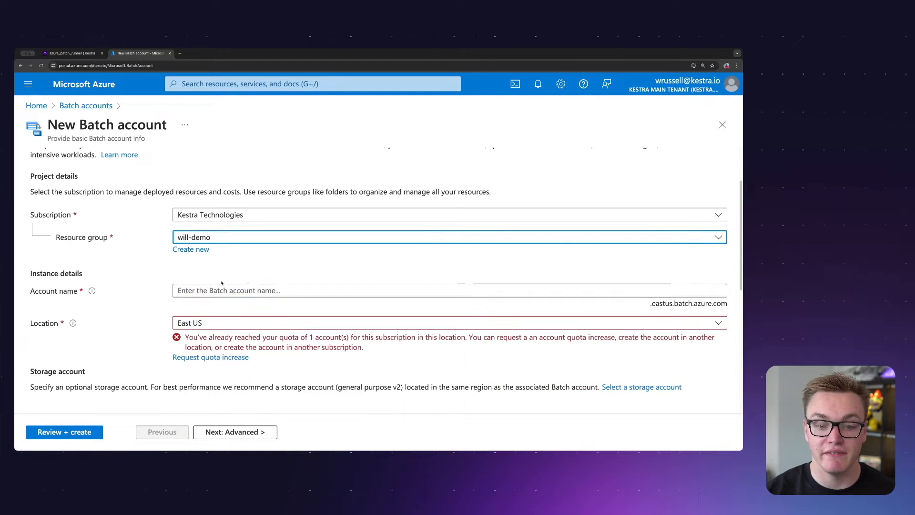
{"action": "left_click", "coordinate": [217, 288]}
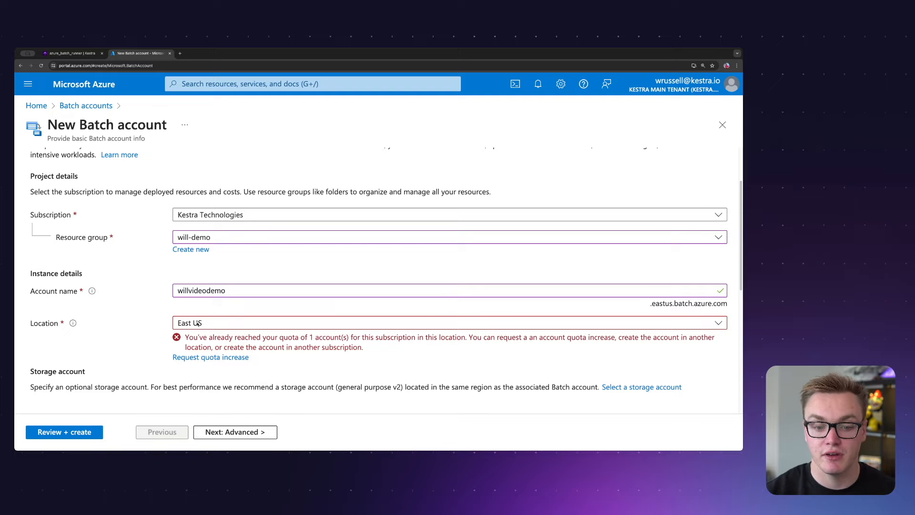
{"action": "left_click", "coordinate": [198, 324]}
{"action": "scroll", "coordinate": [434, 246], "scroll_direction": "down", "scroll_amount": 10}
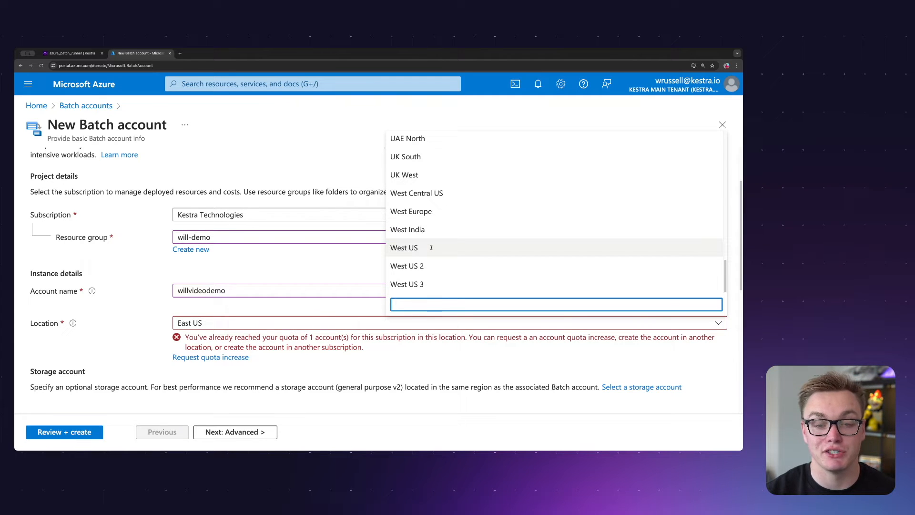
{"action": "scroll", "coordinate": [431, 245], "scroll_direction": "up", "scroll_amount": 2}
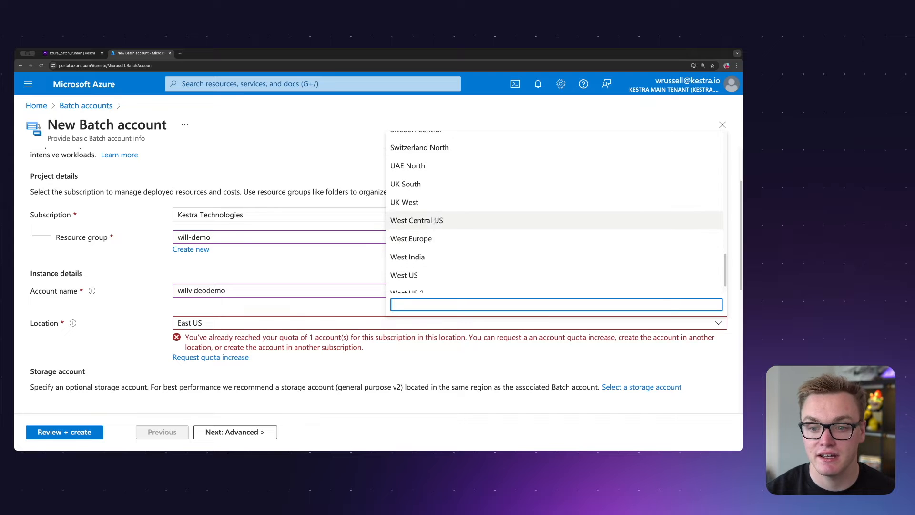
{"action": "left_click", "coordinate": [431, 251]}
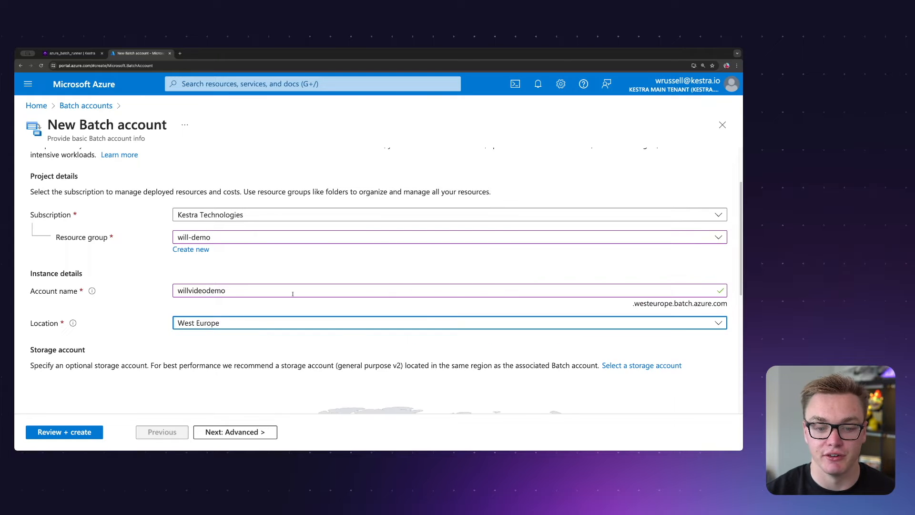
- Create a new storage account named willvideodemostorage for the Batch account, with the default kind, performance and replication
{"action": "scroll", "coordinate": [286, 305], "scroll_direction": "down", "scroll_amount": 2}
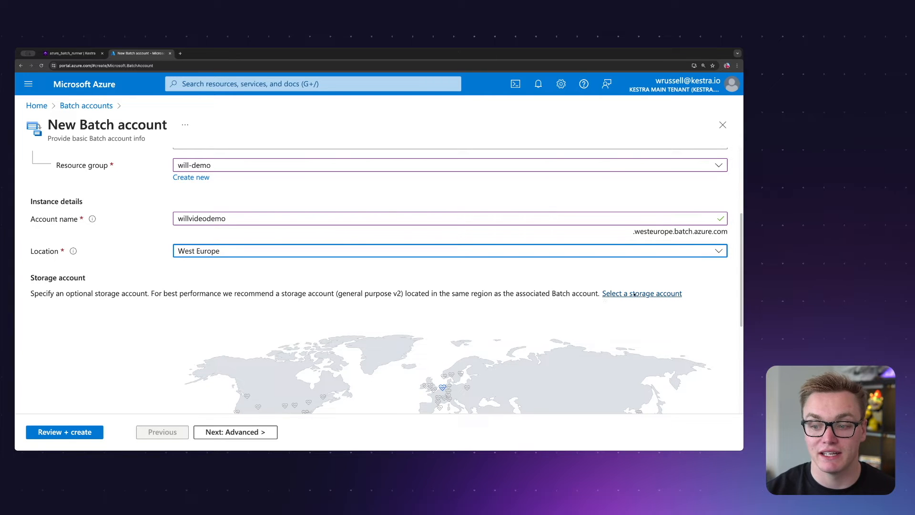
{"action": "left_click", "coordinate": [653, 294]}
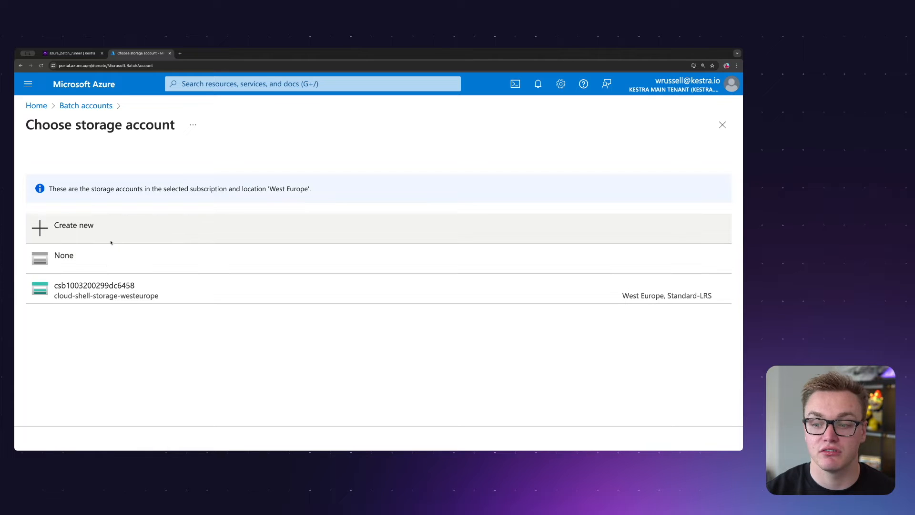
{"action": "left_click", "coordinate": [61, 226]}
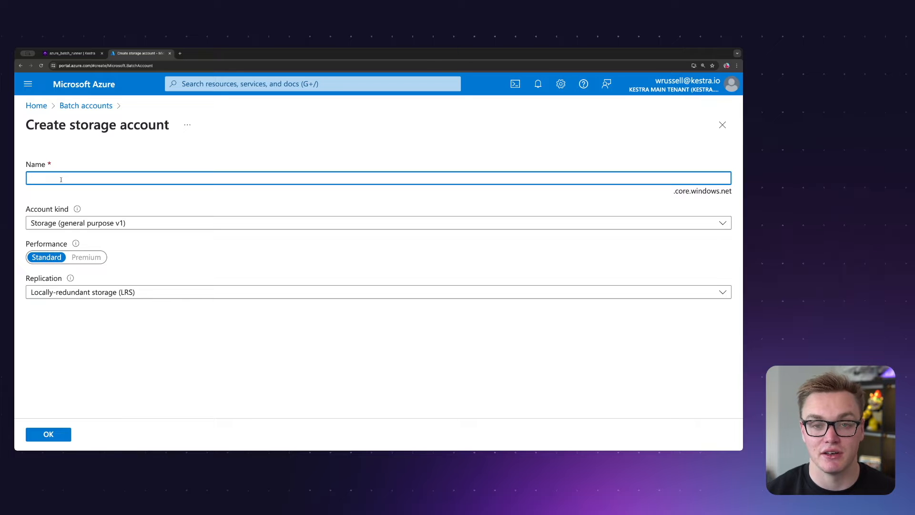
{"action": "type", "text": "willvideodemostorage"}
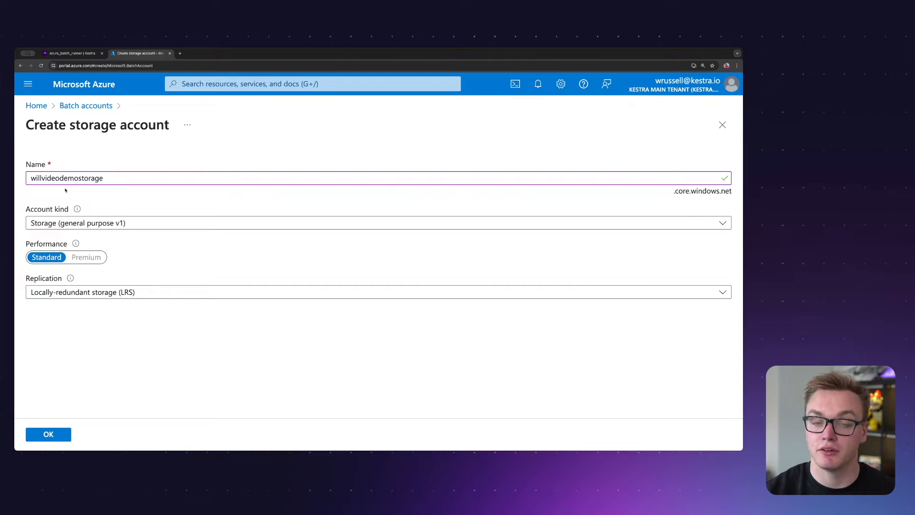
{"action": "left_click", "coordinate": [48, 433]}
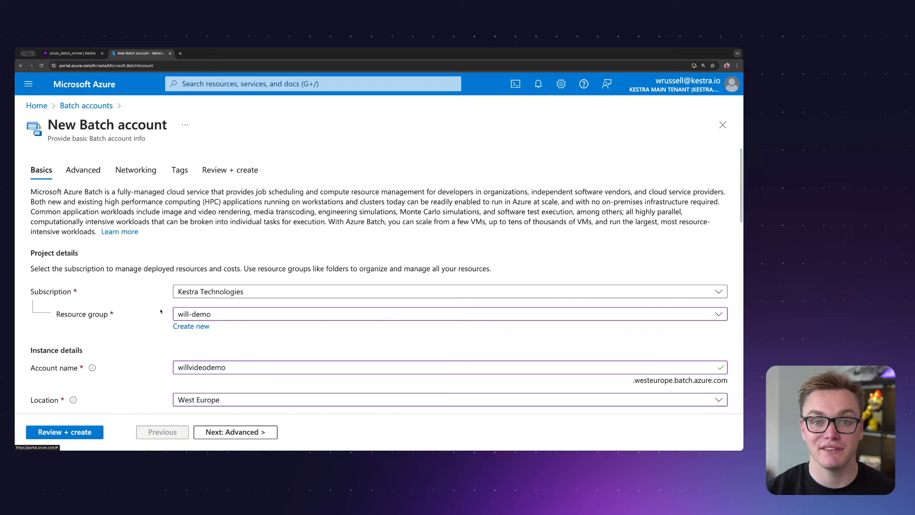
- Review and create the Batch account, and open the deployed resource
{"action": "left_click", "coordinate": [88, 431]}
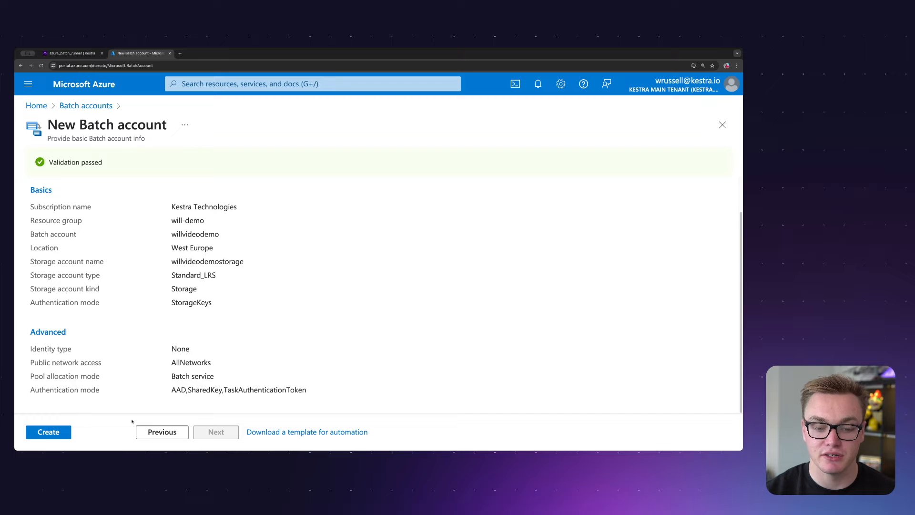
{"action": "left_click", "coordinate": [53, 432]}
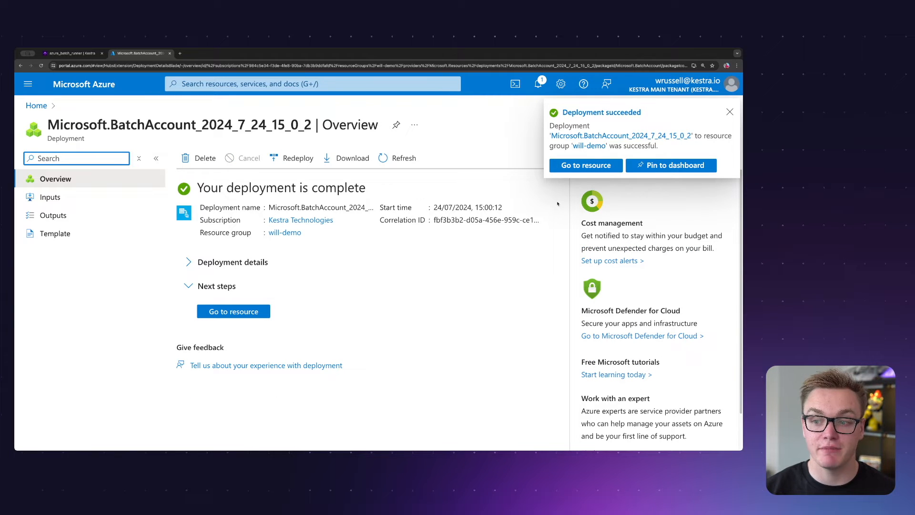
{"action": "left_click", "coordinate": [588, 166]}
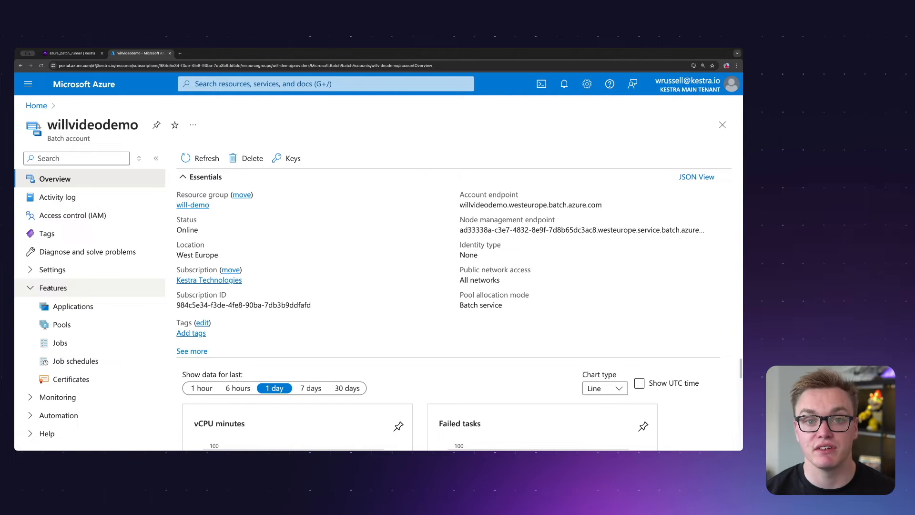
- Start adding a pool to the Batch account with the pool ID willvideodemopool
{"action": "left_click", "coordinate": [86, 326]}
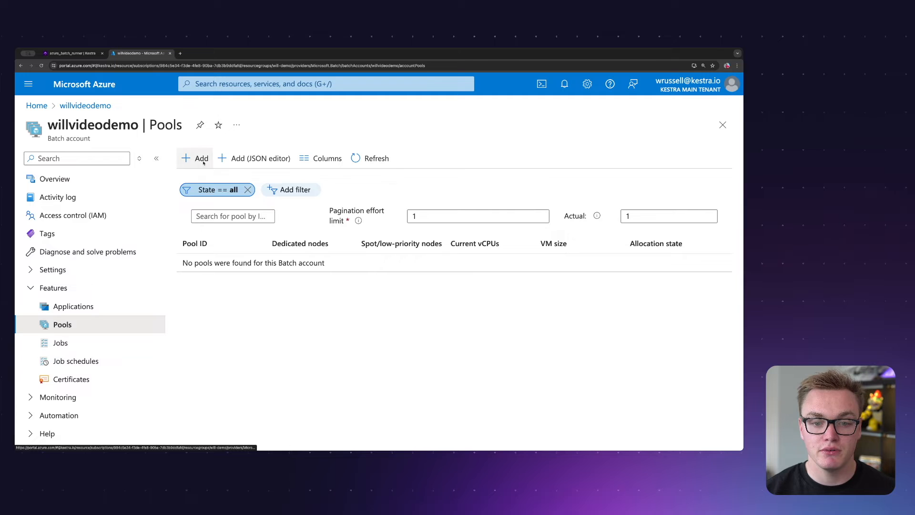
{"action": "left_click", "coordinate": [199, 159]}
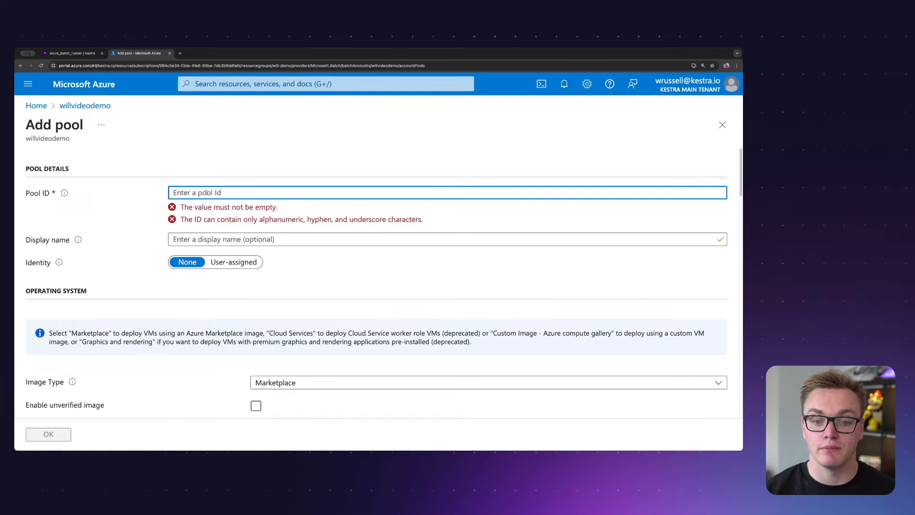
{"action": "type", "text": "willvideodemopool"}
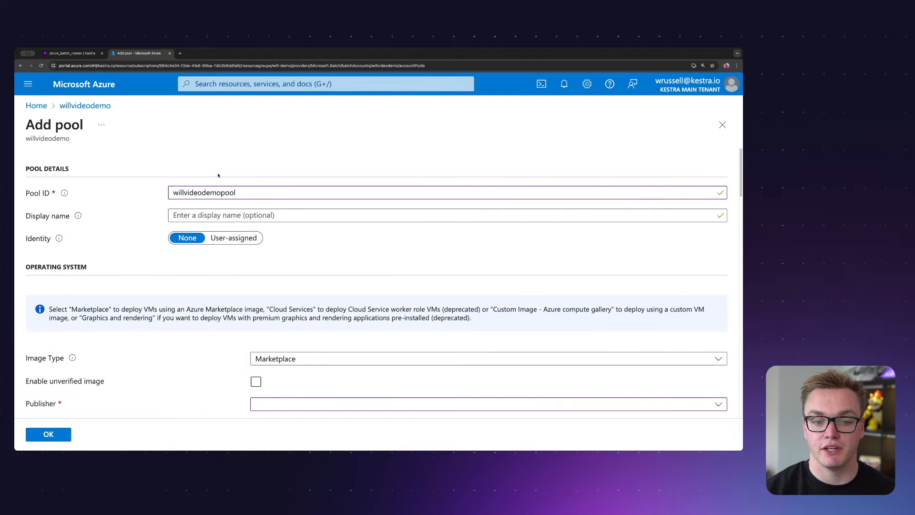
- Configure the pool's Marketplace image with publisher microsoft-azure-batch, offer ubuntu-server-container and SKU 20-04-lts
{"action": "scroll", "coordinate": [195, 293], "scroll_direction": "down", "scroll_amount": 3}
{"action": "left_click", "coordinate": [287, 229]}
{"action": "left_click", "coordinate": [269, 228]}
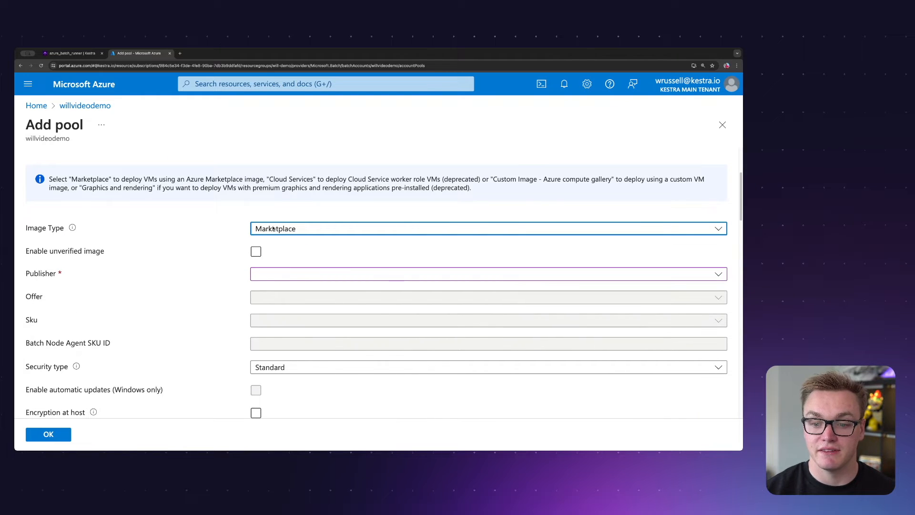
{"action": "scroll", "coordinate": [279, 248], "scroll_direction": "down", "scroll_amount": 1}
{"action": "left_click", "coordinate": [279, 259]}
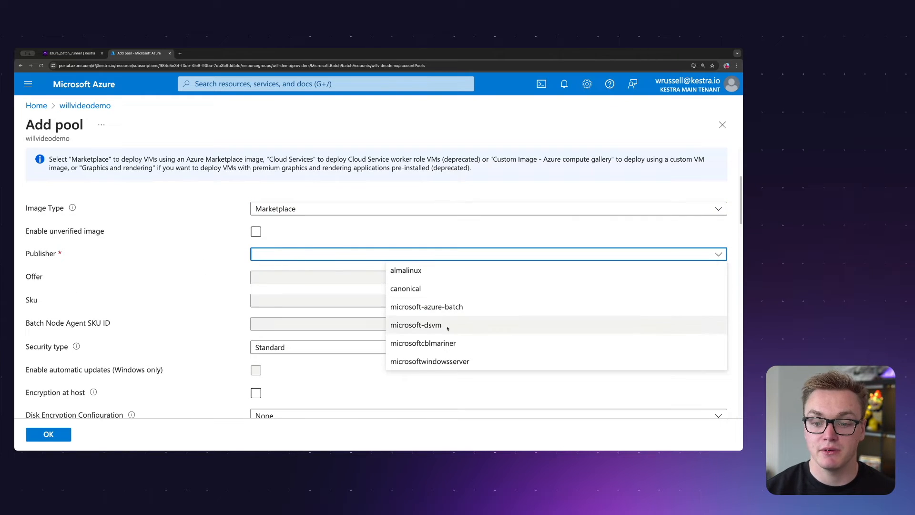
{"action": "left_click", "coordinate": [427, 307]}
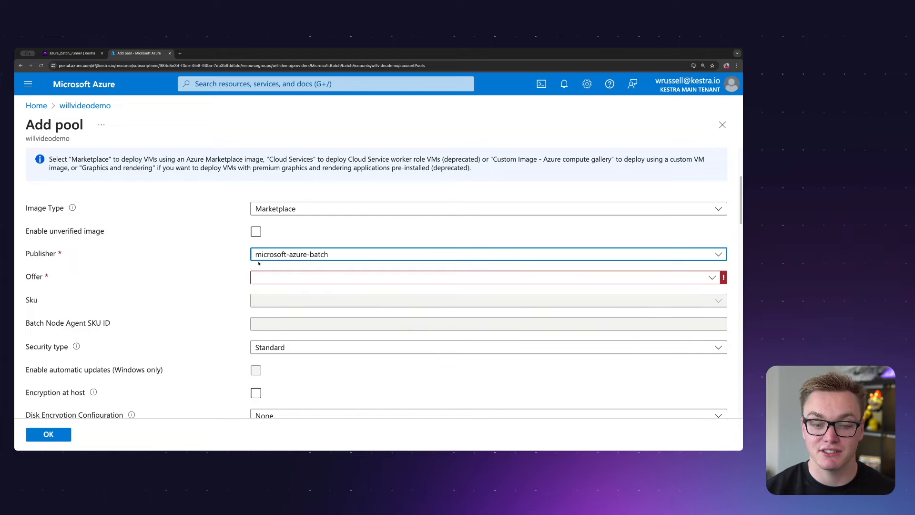
{"action": "left_click", "coordinate": [288, 277]}
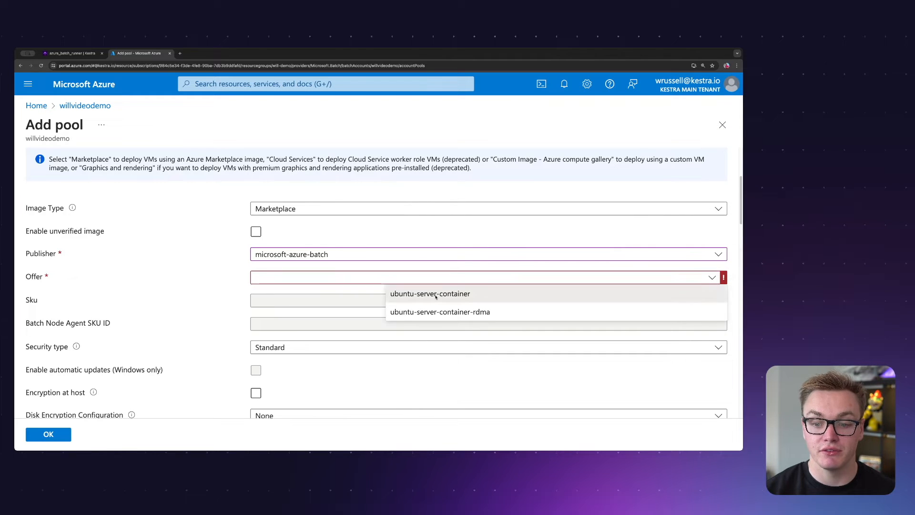
{"action": "left_click", "coordinate": [435, 294]}
{"action": "left_click", "coordinate": [266, 300]}
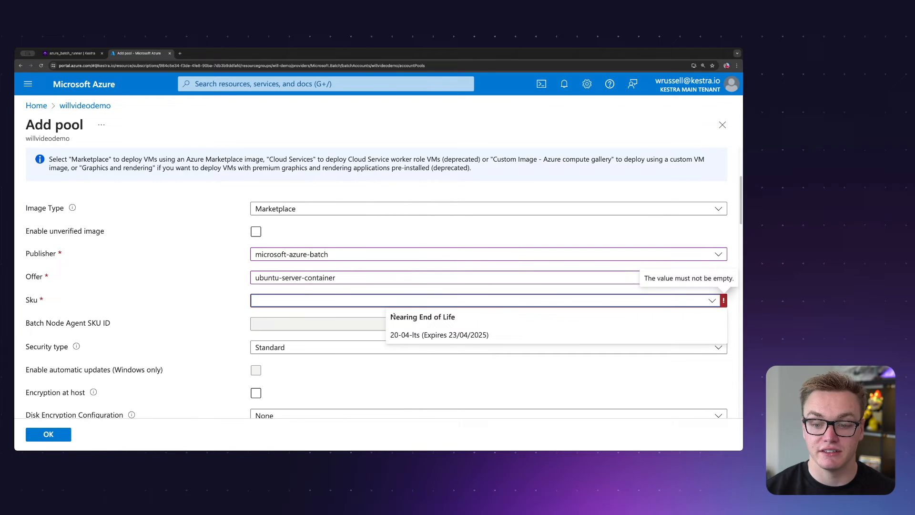
{"action": "left_click", "coordinate": [412, 336]}
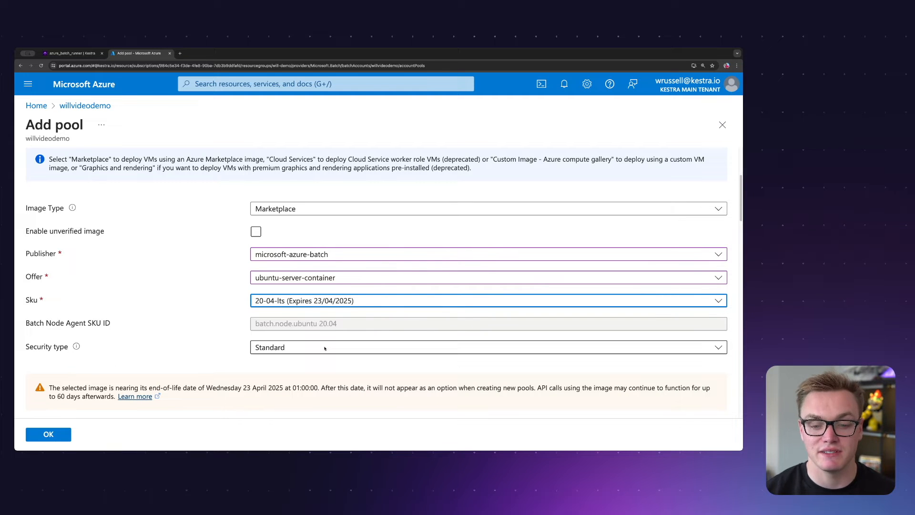
- Set the pool's VM size to Standard_A1_v2 with 1 vCPU and 2 GB memory
{"action": "scroll", "coordinate": [324, 347], "scroll_direction": "down", "scroll_amount": 3}
{"action": "scroll", "coordinate": [322, 348], "scroll_direction": "down", "scroll_amount": 10}
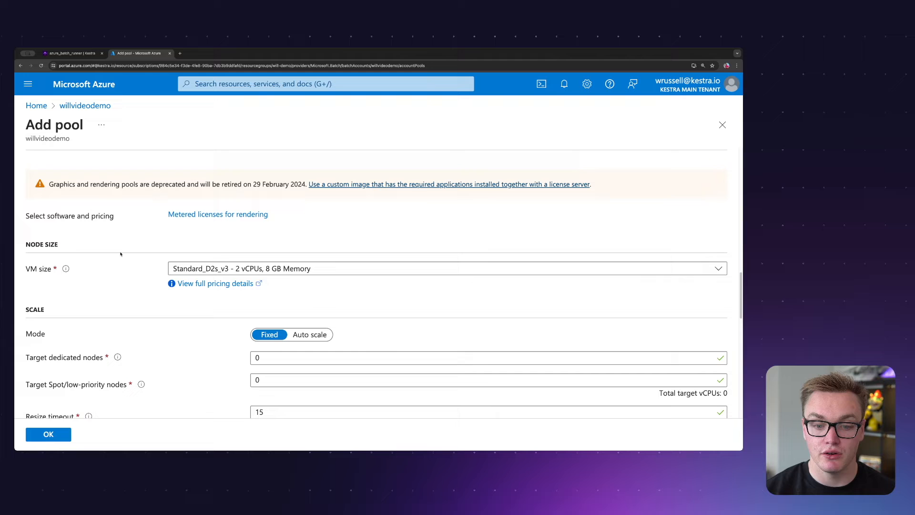
{"action": "left_click", "coordinate": [276, 269]}
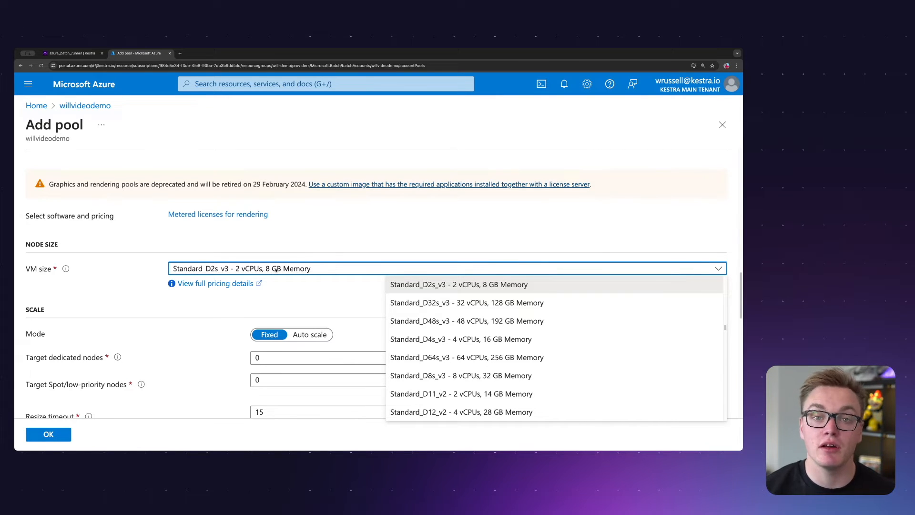
{"action": "scroll", "coordinate": [471, 343], "scroll_direction": "down", "scroll_amount": 5}
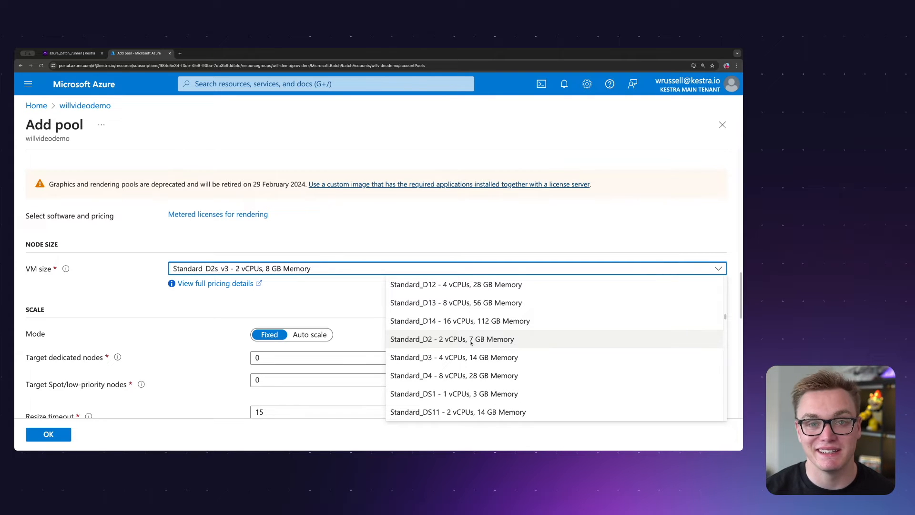
{"action": "scroll", "coordinate": [469, 343], "scroll_direction": "down", "scroll_amount": 15}
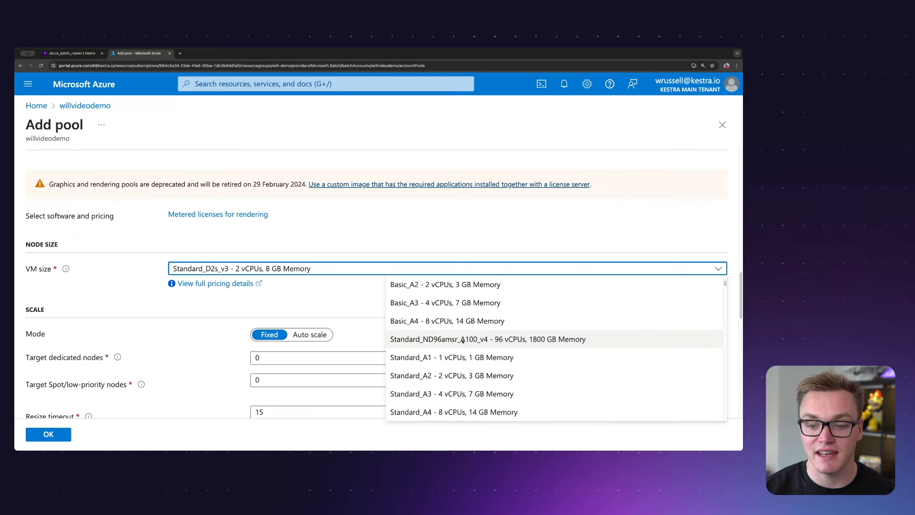
{"action": "scroll", "coordinate": [452, 363], "scroll_direction": "up", "scroll_amount": 3}
{"action": "scroll", "coordinate": [446, 367], "scroll_direction": "up", "scroll_amount": 5}
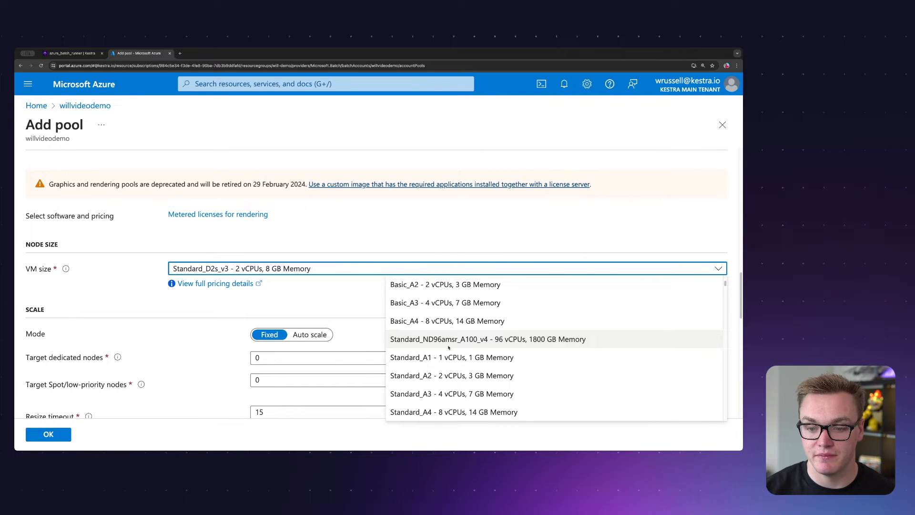
{"action": "scroll", "coordinate": [449, 348], "scroll_direction": "down", "scroll_amount": 3}
{"action": "left_click", "coordinate": [450, 321]}
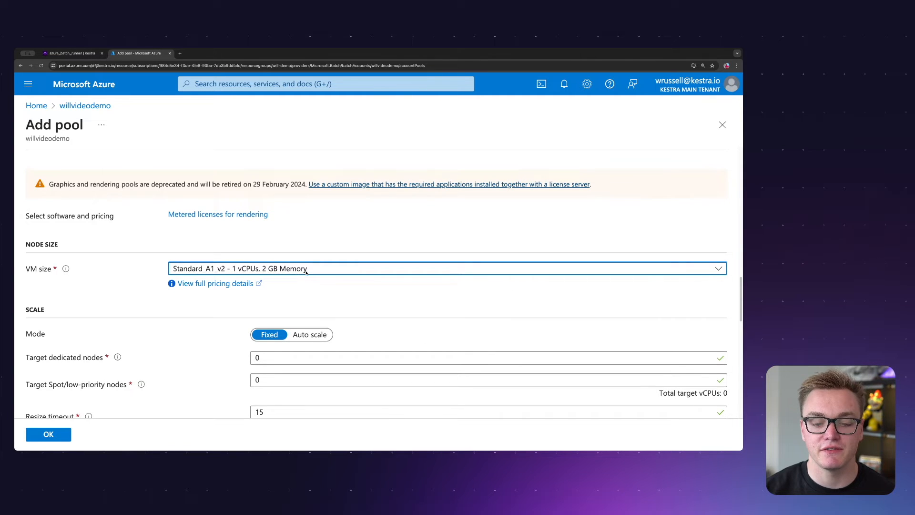
- Try to create the pool with 2 target dedicated nodes, and close the notifications
{"action": "scroll", "coordinate": [307, 270], "scroll_direction": "down", "scroll_amount": 1}
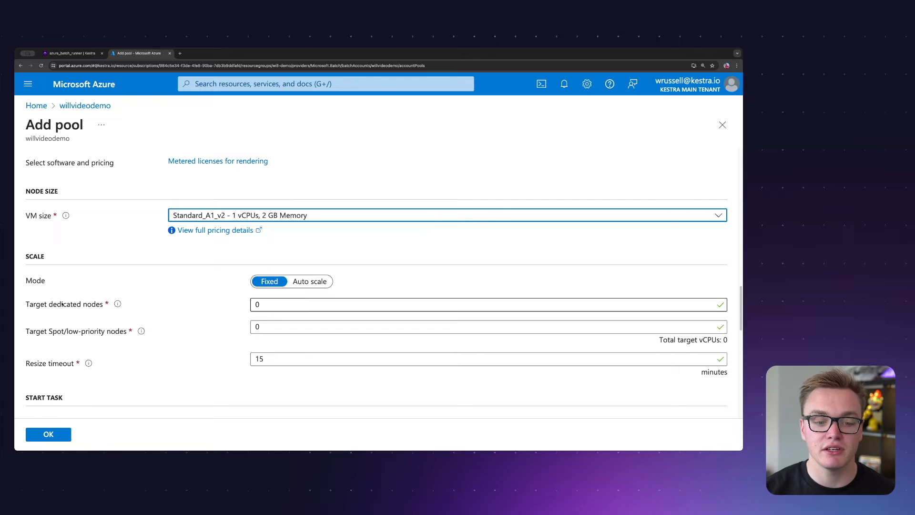
{"action": "double_click", "coordinate": [258, 305]}
{"action": "type", "text": "2"}
{"action": "scroll", "coordinate": [208, 309], "scroll_direction": "down", "scroll_amount": 3}
{"action": "scroll", "coordinate": [209, 310], "scroll_direction": "up", "scroll_amount": 3}
{"action": "scroll", "coordinate": [209, 310], "scroll_direction": "down", "scroll_amount": 9}
{"action": "scroll", "coordinate": [147, 404], "scroll_direction": "down", "scroll_amount": 2}
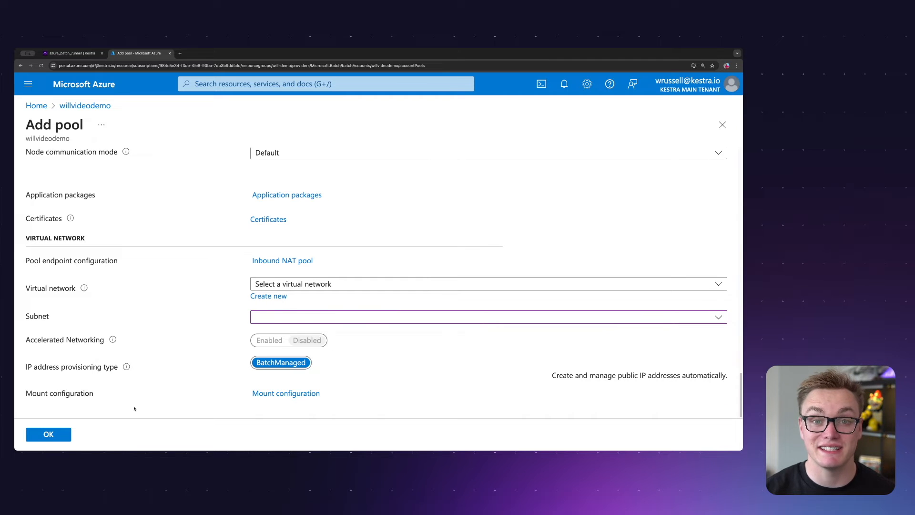
{"action": "left_click", "coordinate": [71, 434]}
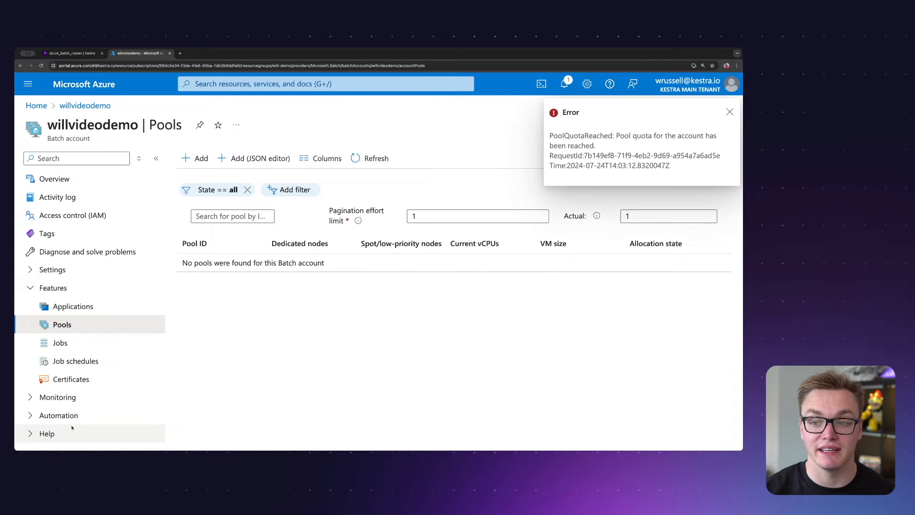
{"action": "left_click", "coordinate": [637, 183]}
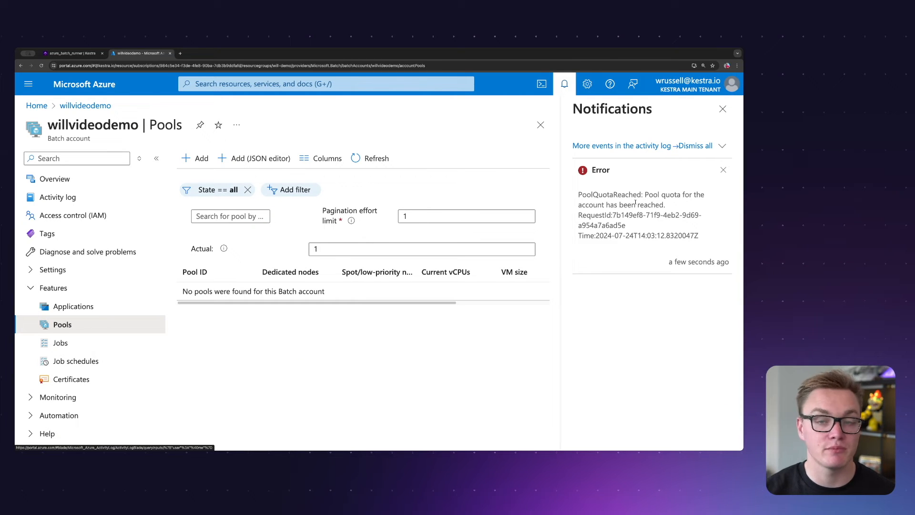
{"action": "left_click", "coordinate": [723, 109]}
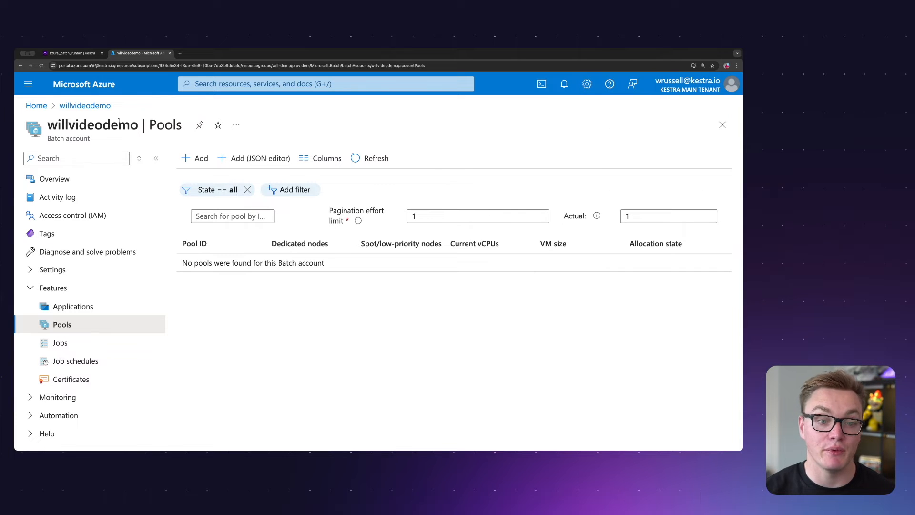
- Return to the portal home page and open the overview of the willvideodemo Batch account
{"action": "left_click", "coordinate": [46, 106]}
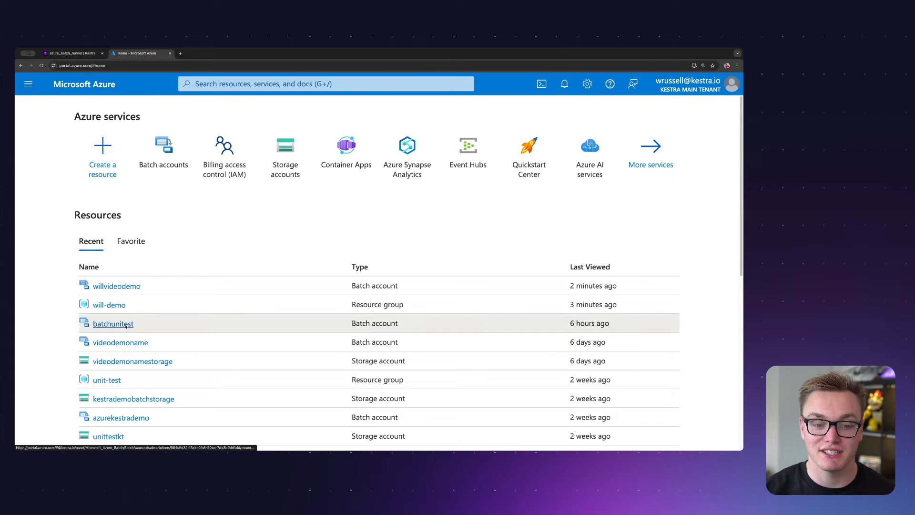
{"action": "left_click", "coordinate": [103, 321]}
{"action": "left_click", "coordinate": [151, 324]}
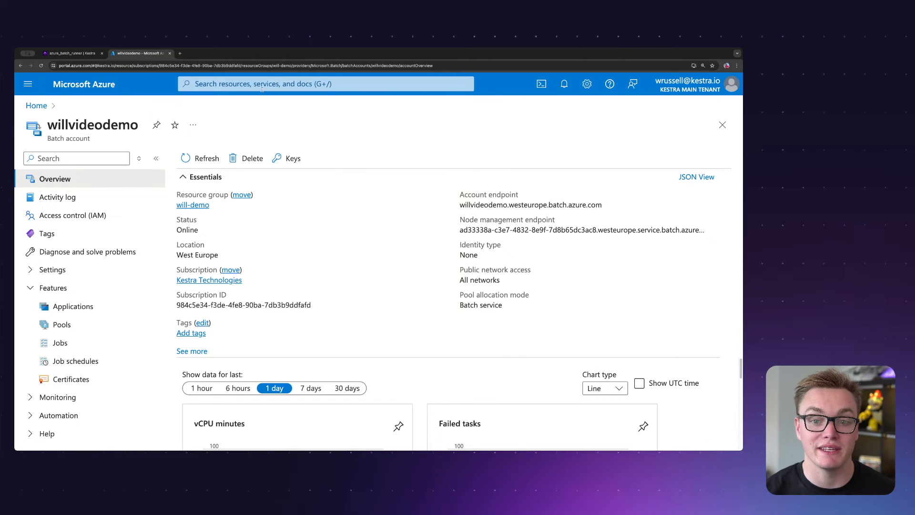
- Search the portal for storage accounts and open the willvideodemostorage account
{"action": "left_click", "coordinate": [328, 84]}
{"action": "type", "text": "s"}
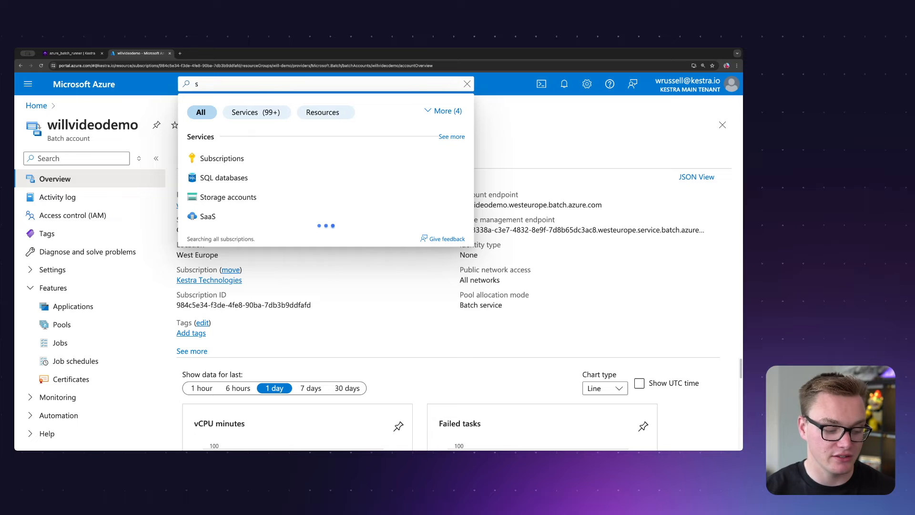
{"action": "type", "text": "t"}
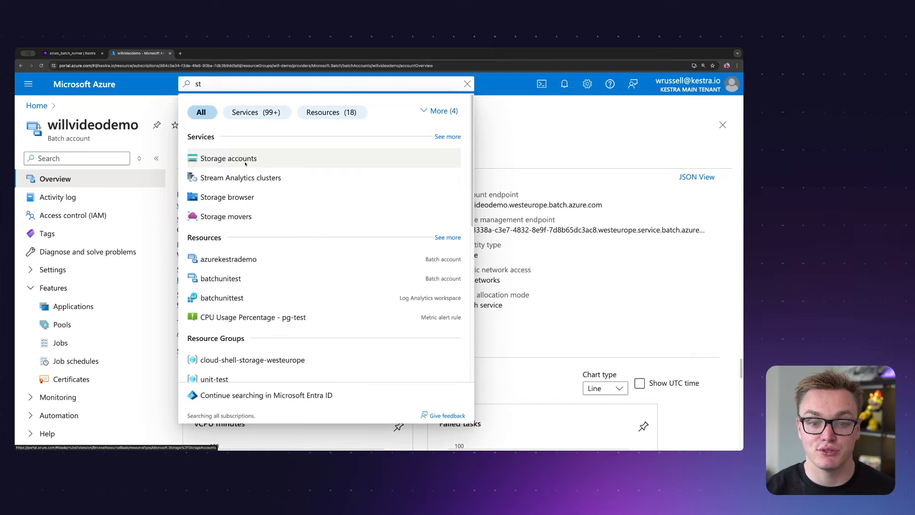
{"action": "left_click", "coordinate": [246, 164]}
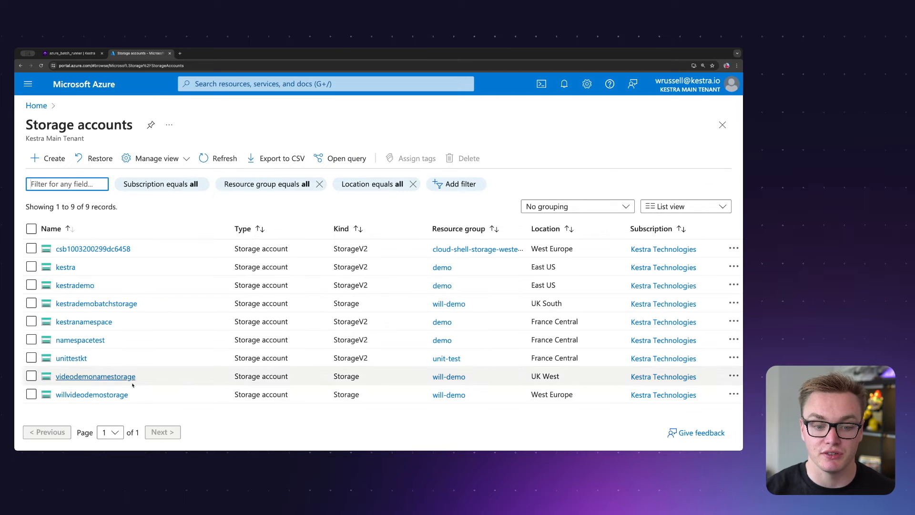
{"action": "left_click", "coordinate": [72, 395]}
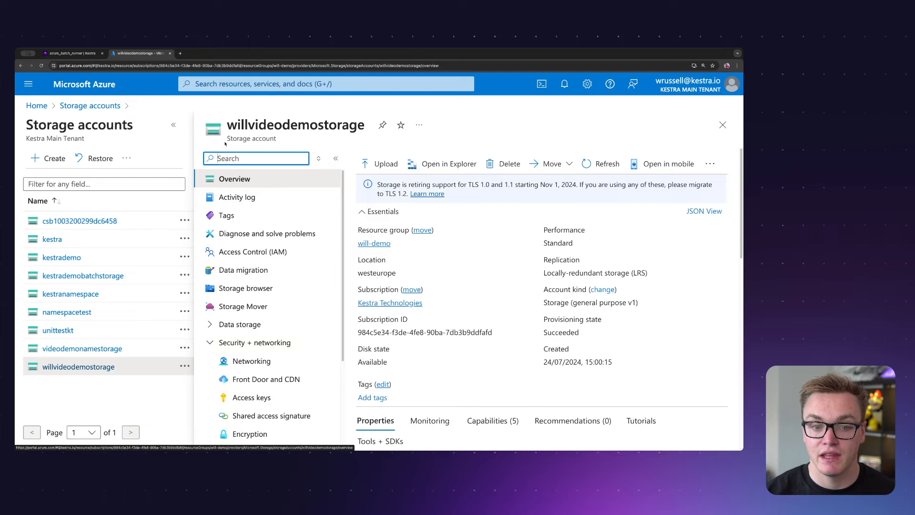
- Create a blob container named willvideodemocontainer in the willvideodemostorage account
{"action": "left_click", "coordinate": [173, 125]}
{"action": "scroll", "coordinate": [100, 329], "scroll_direction": "down", "scroll_amount": 1}
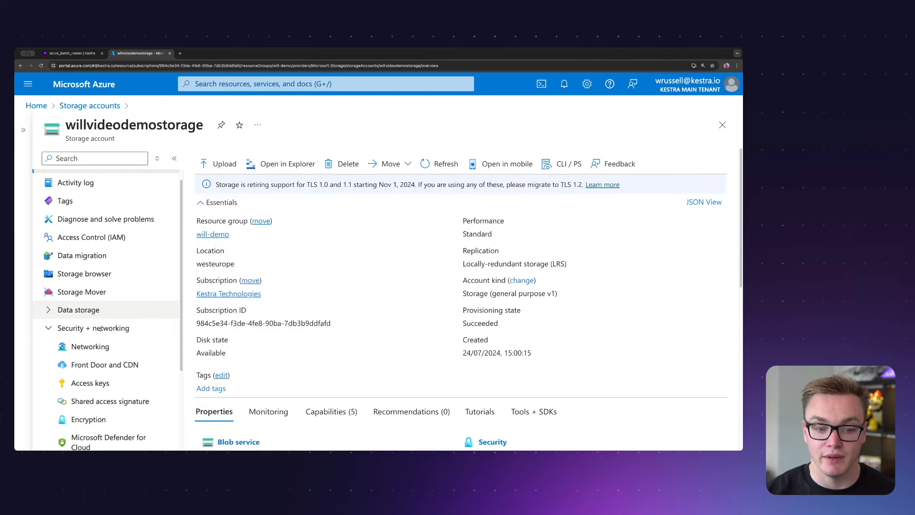
{"action": "left_click", "coordinate": [95, 311]}
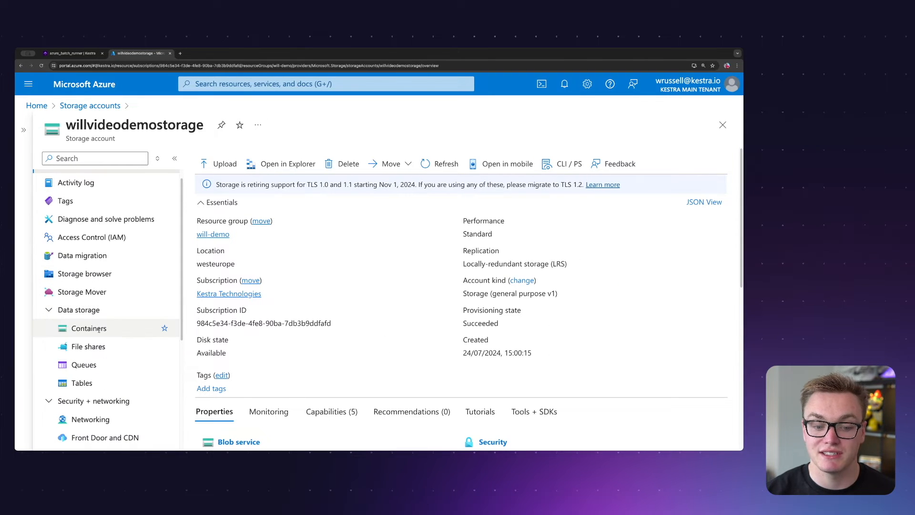
{"action": "left_click", "coordinate": [89, 328]}
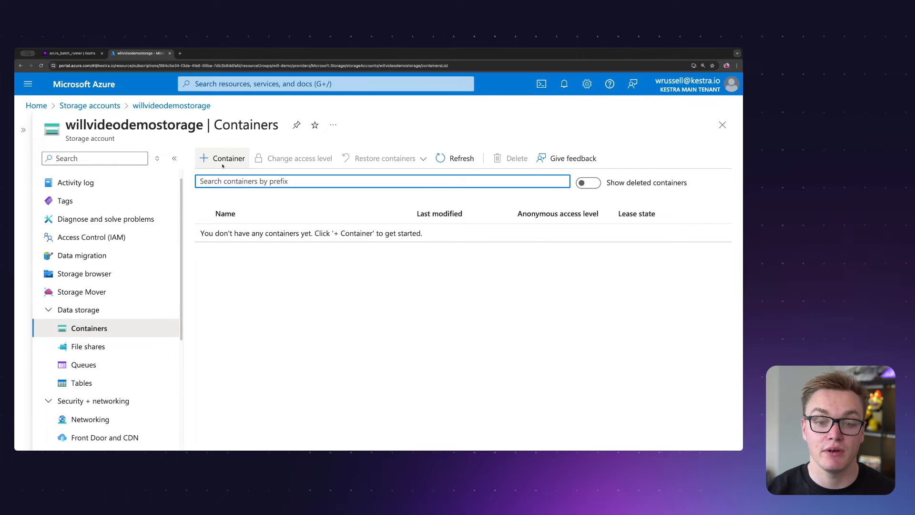
{"action": "left_click", "coordinate": [226, 162]}
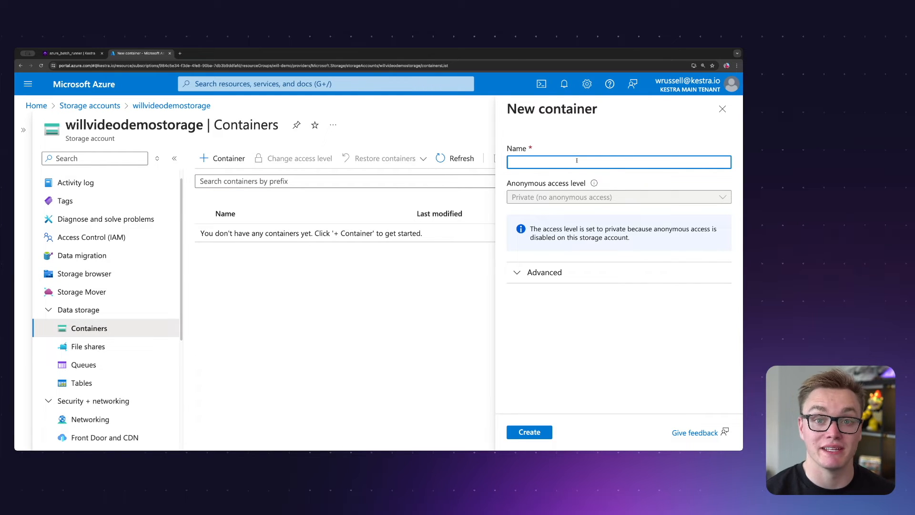
{"action": "type", "text": "willvideodemocontainer"}
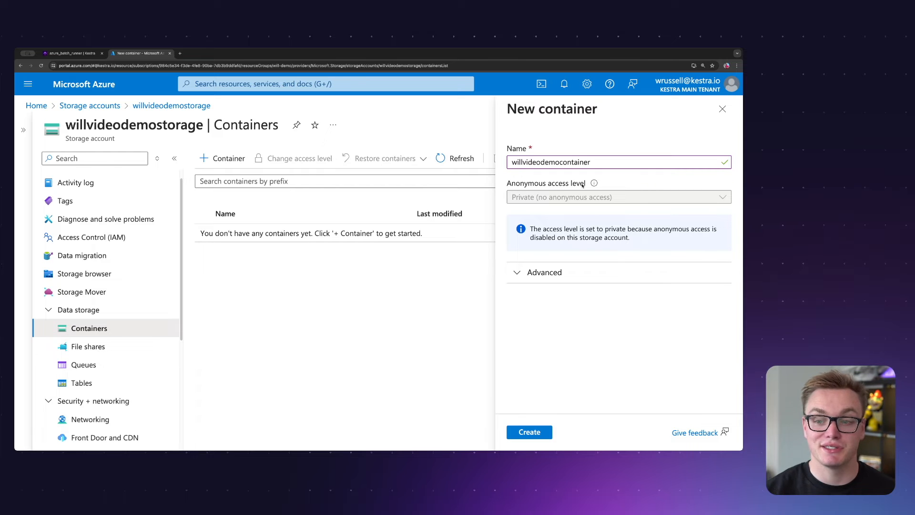
{"action": "left_click", "coordinate": [542, 436]}
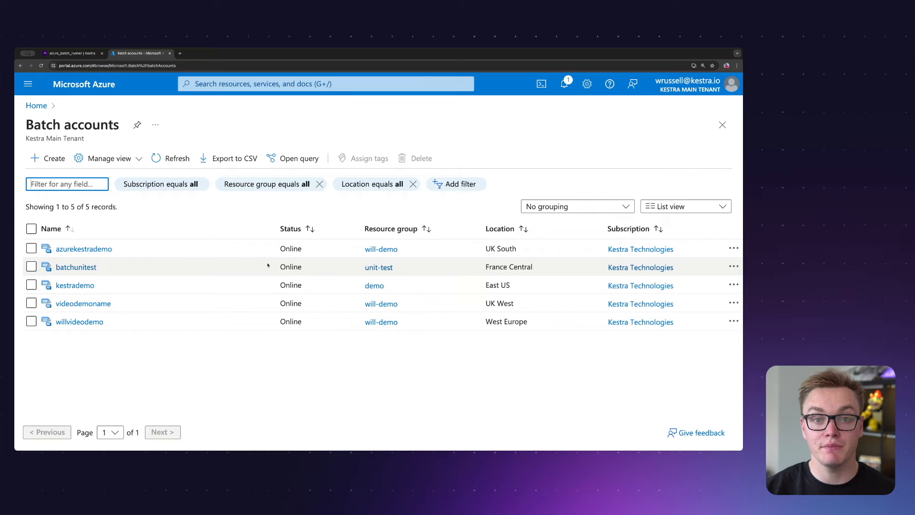
- Open the willvideodemo Batch account and show its access keys and storage account credentials
{"action": "left_click", "coordinate": [80, 322]}
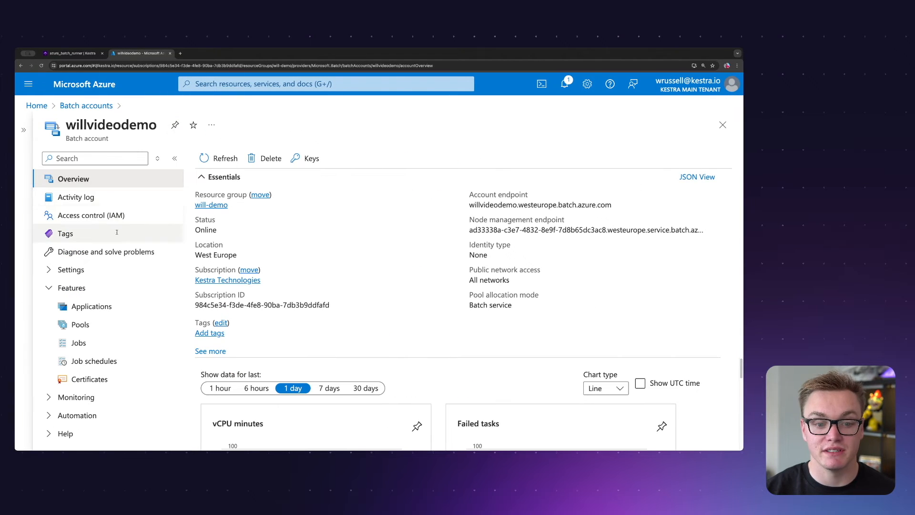
{"action": "left_click", "coordinate": [90, 270]}
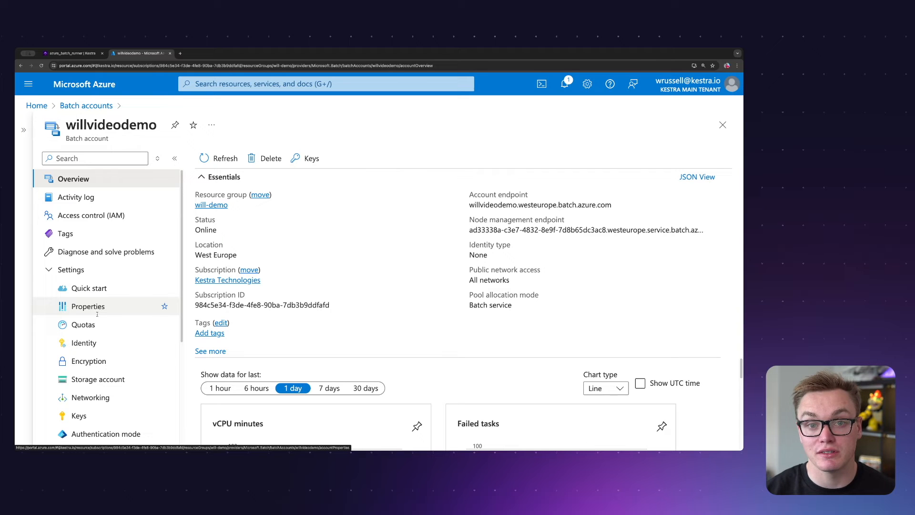
{"action": "scroll", "coordinate": [90, 376], "scroll_direction": "down", "scroll_amount": 1}
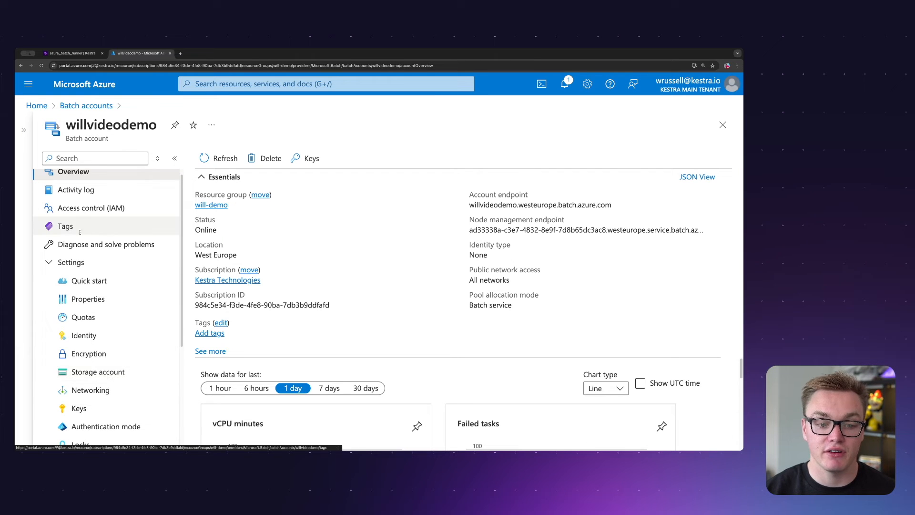
{"action": "left_click", "coordinate": [81, 408]}
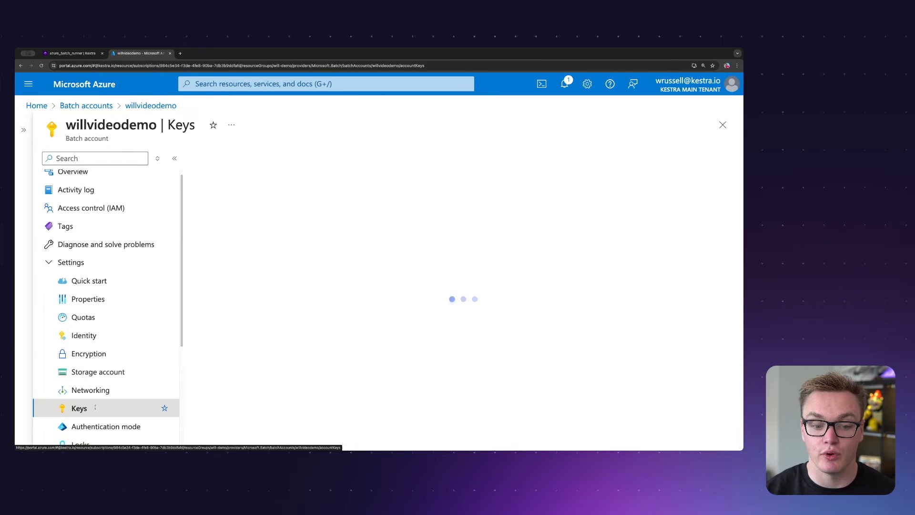
{"action": "scroll", "coordinate": [348, 313], "scroll_direction": "down", "scroll_amount": 1}
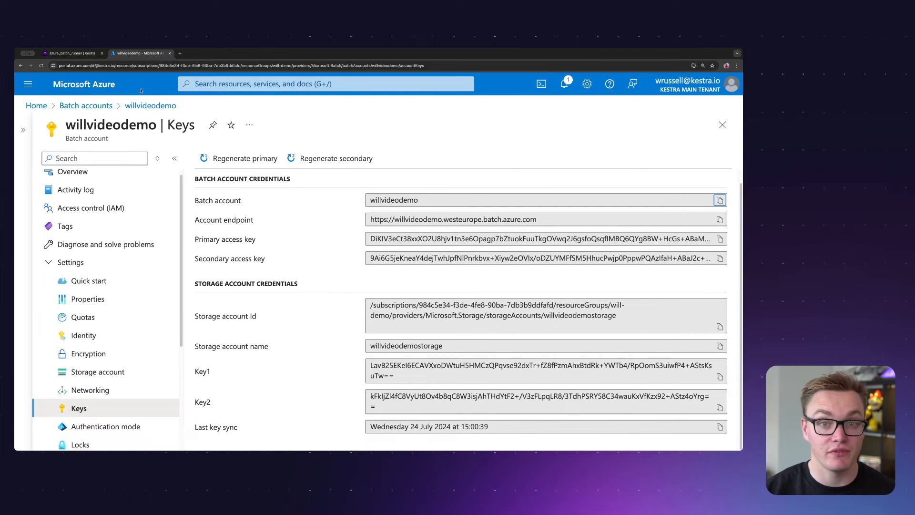
- Switch to the Kestra flow azure_batch_runner and examine the task runner's account, access key, endpoint and connection string secrets
{"action": "left_click", "coordinate": [71, 53]}
{"action": "scroll", "coordinate": [286, 270], "scroll_direction": "down", "scroll_amount": 1}
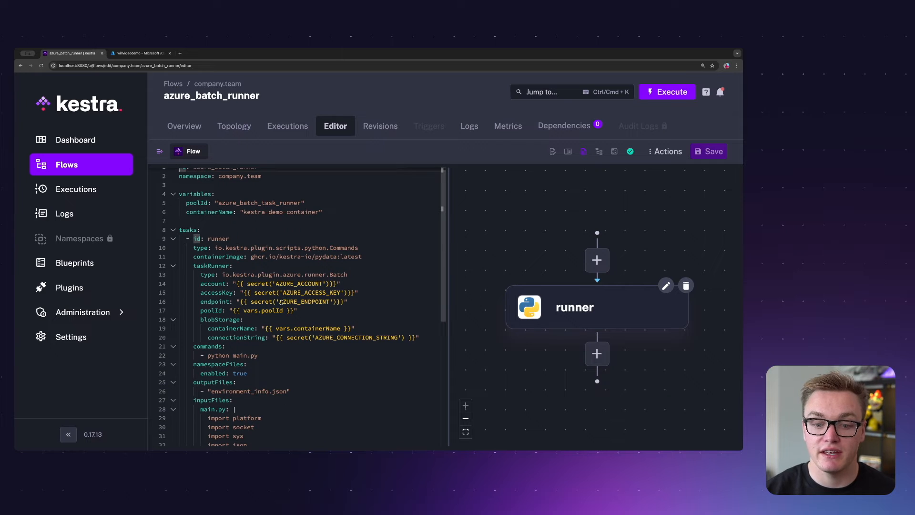
{"action": "mouse_move", "coordinate": [281, 302]}
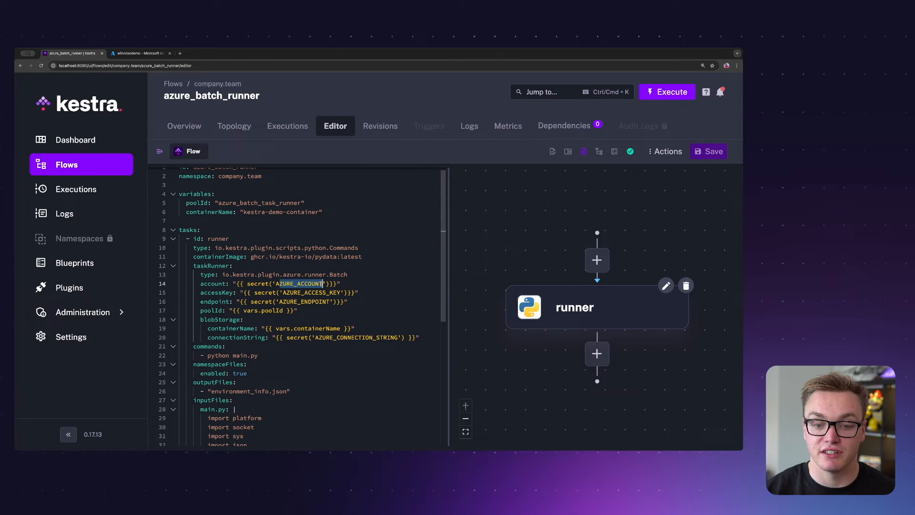
{"action": "mouse_move", "coordinate": [283, 292]}
{"action": "left_mouse_down"}
{"action": "mouse_move", "coordinate": [341, 292]}
{"action": "mouse_move", "coordinate": [279, 302]}
{"action": "left_mouse_up"}
{"action": "left_click_drag", "start_coordinate": [322, 338], "coordinate": [401, 339]}
{"action": "left_click", "coordinate": [326, 340]}
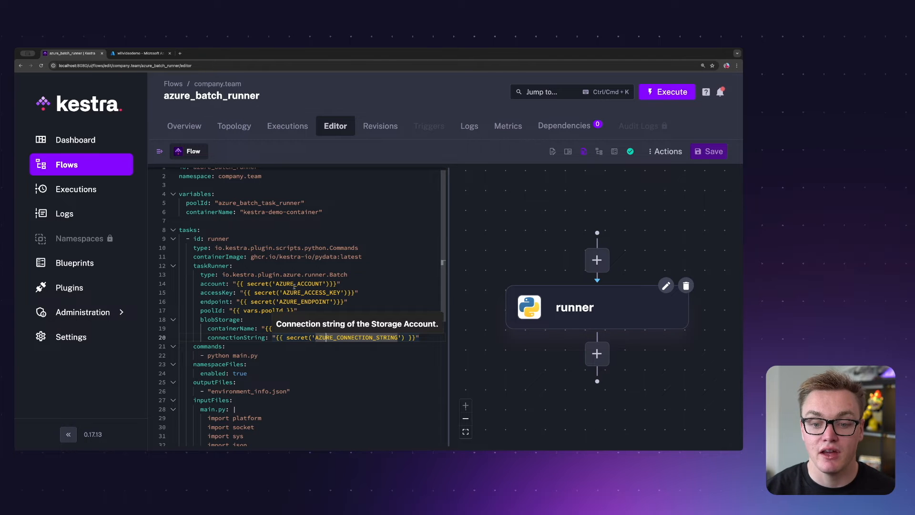
{"action": "left_click_drag", "start_coordinate": [344, 293], "coordinate": [305, 293]}
{"action": "left_click", "coordinate": [303, 303]}
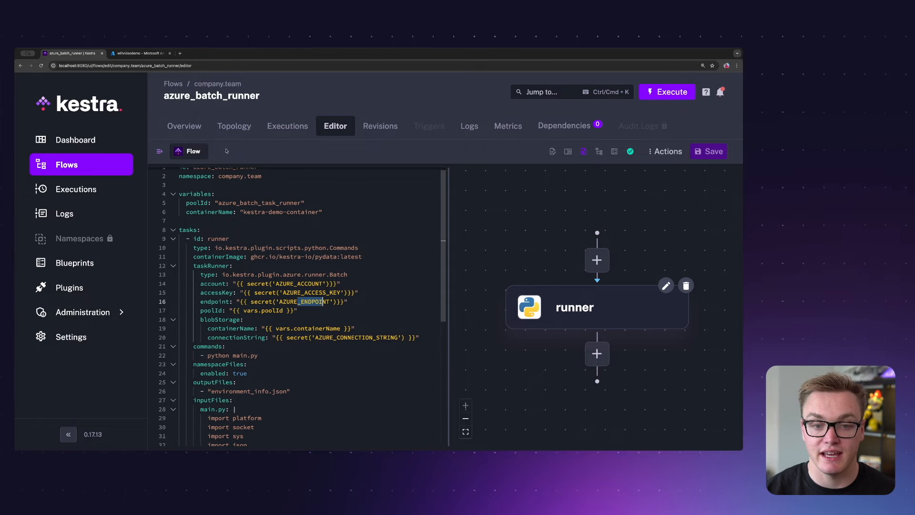
- Match the Batch account name, account endpoint and primary access key in Azure with the Kestra flow's task runner properties
{"action": "key", "text": "ctrl+Tab"}
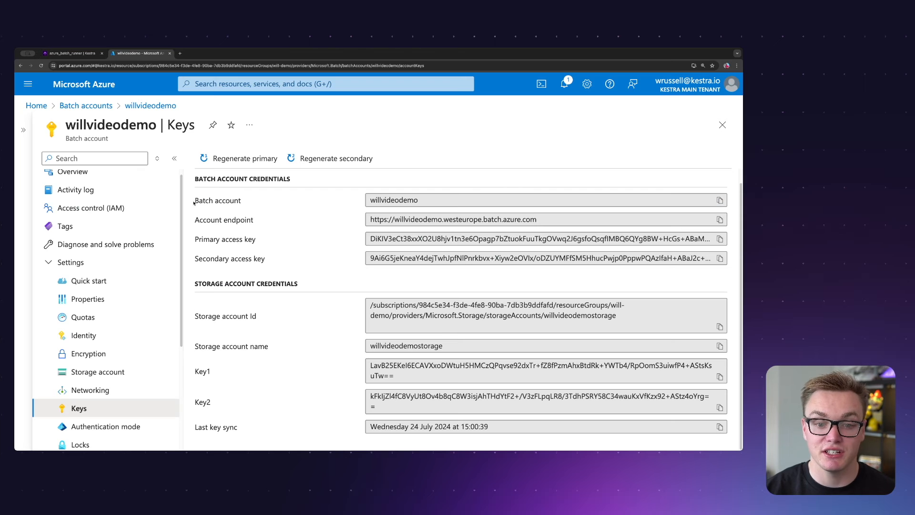
{"action": "left_click_drag", "start_coordinate": [194, 203], "coordinate": [252, 203]}
{"action": "left_click_drag", "start_coordinate": [425, 201], "coordinate": [353, 206]}
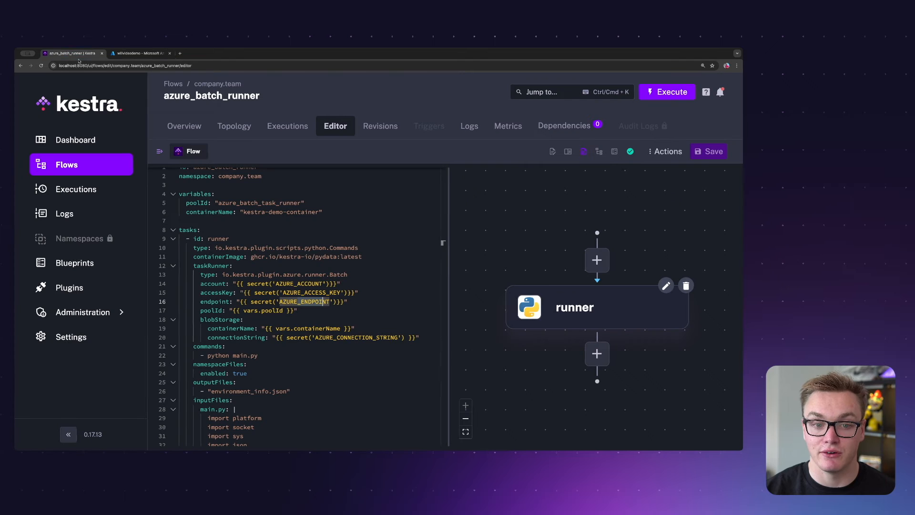
{"action": "key", "text": "ctrl+Tab"}
{"action": "left_click_drag", "start_coordinate": [220, 282], "coordinate": [351, 282]}
{"action": "key", "text": "ctrl+Tab"}
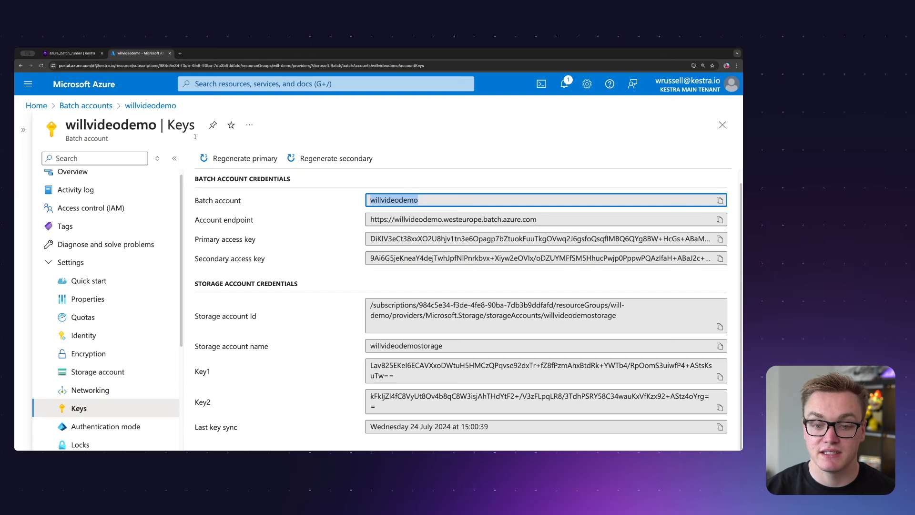
{"action": "left_click_drag", "start_coordinate": [374, 219], "coordinate": [587, 222]}
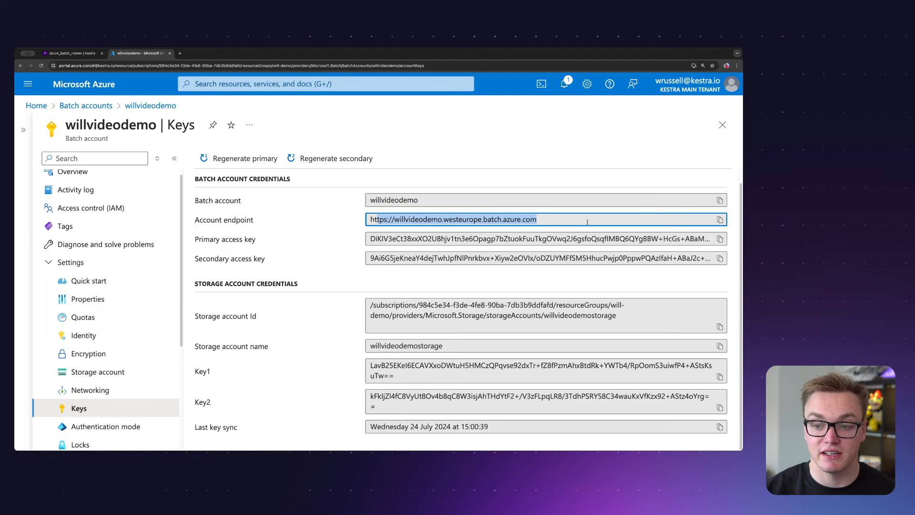
{"action": "left_click", "coordinate": [518, 238]}
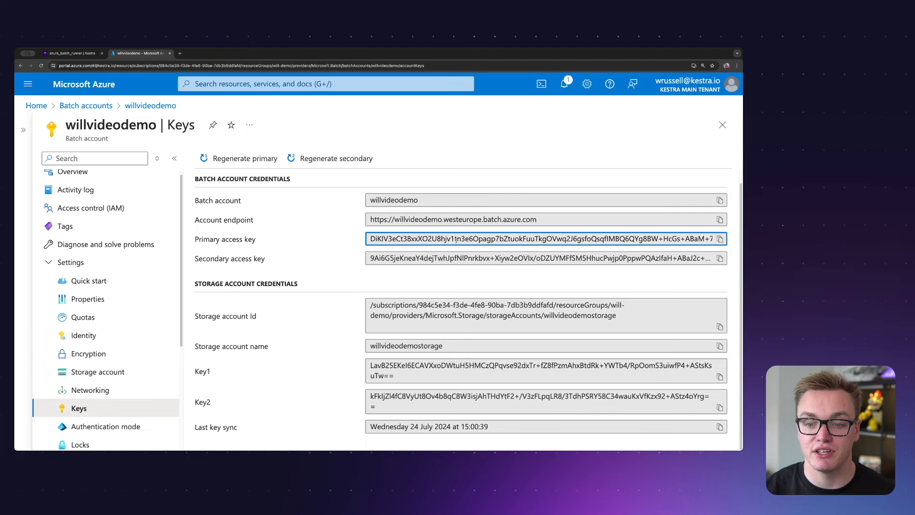
- Return to the Kestra flow and examine the task runner properties and the poolId variable
{"action": "left_click", "coordinate": [71, 53]}
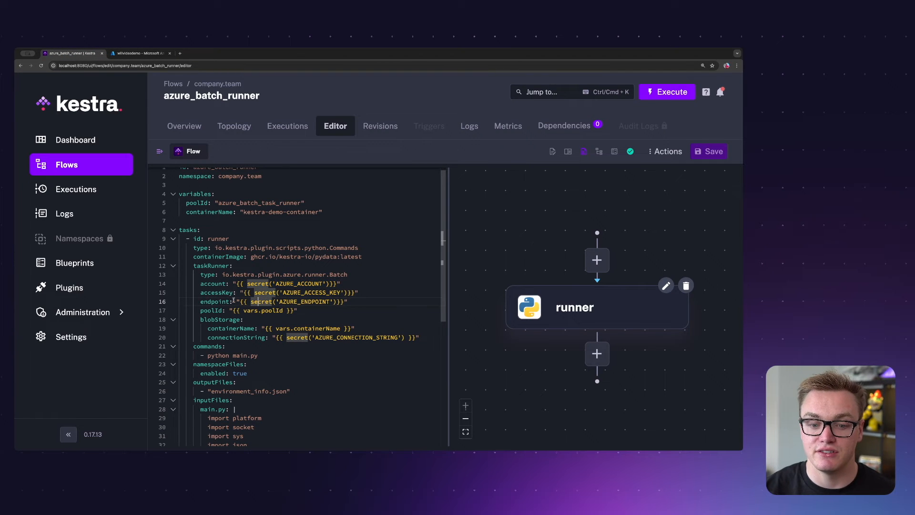
{"action": "left_click", "coordinate": [342, 284]}
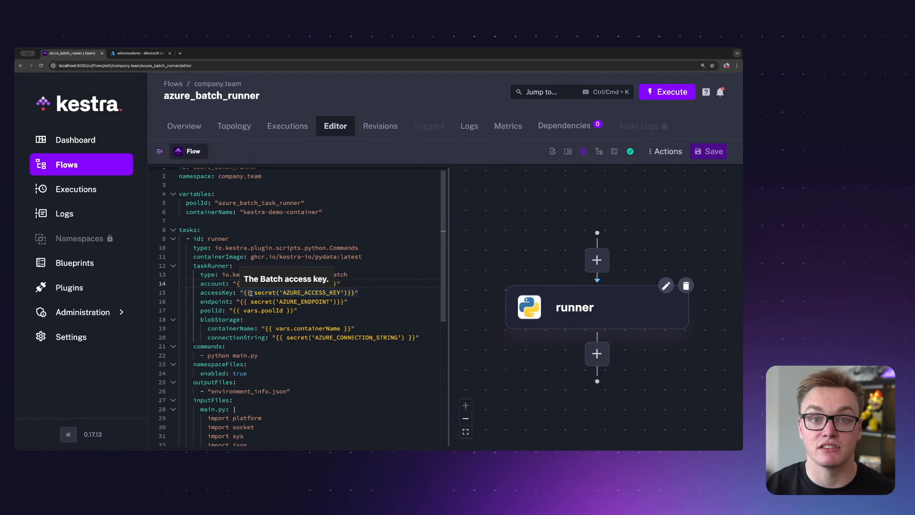
{"action": "scroll", "coordinate": [274, 310], "scroll_direction": "up", "scroll_amount": 1}
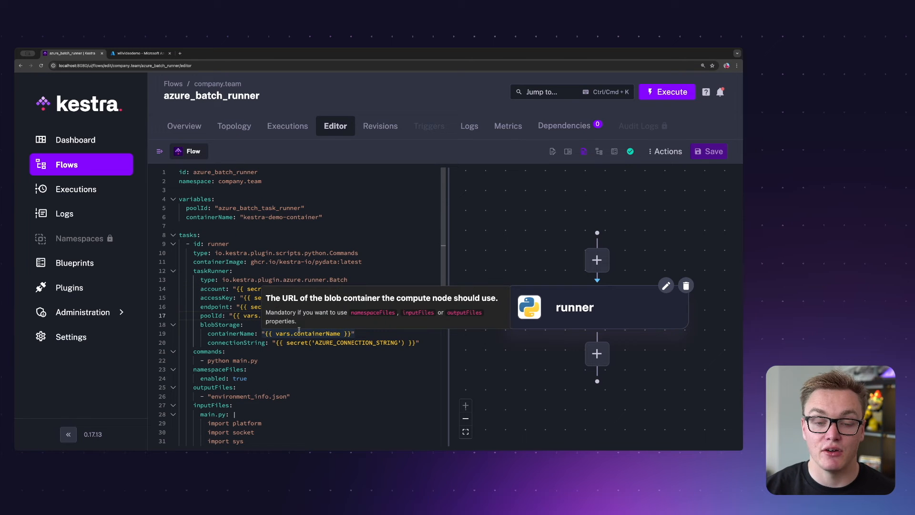
{"action": "double_click", "coordinate": [252, 209]}
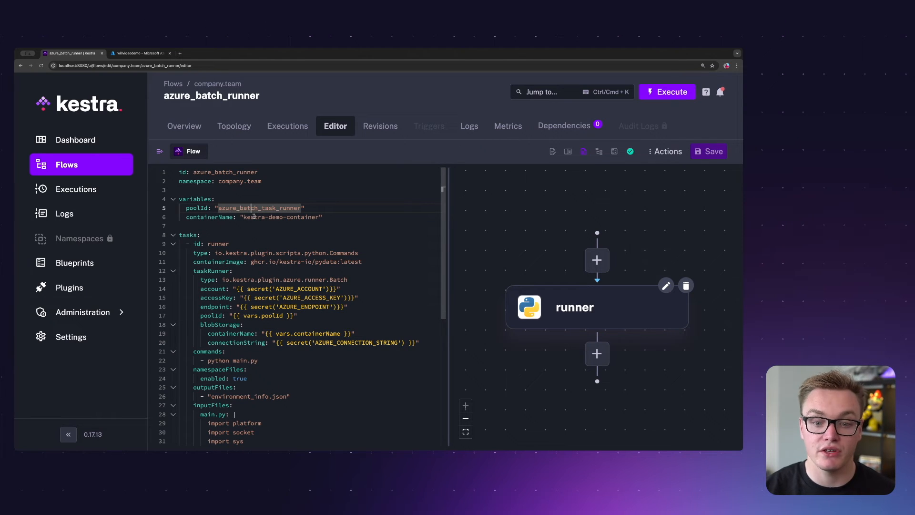
{"action": "left_click_drag", "start_coordinate": [217, 208], "coordinate": [299, 208]}
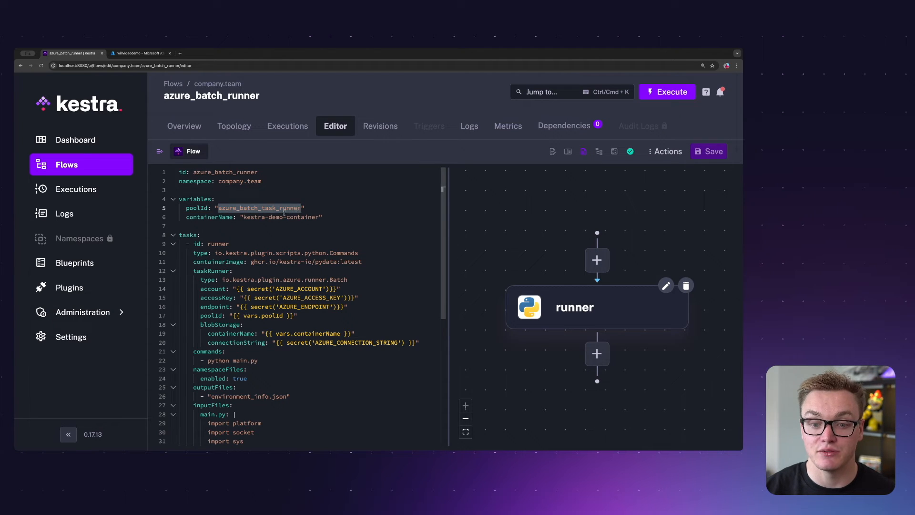
{"action": "double_click", "coordinate": [255, 210]}
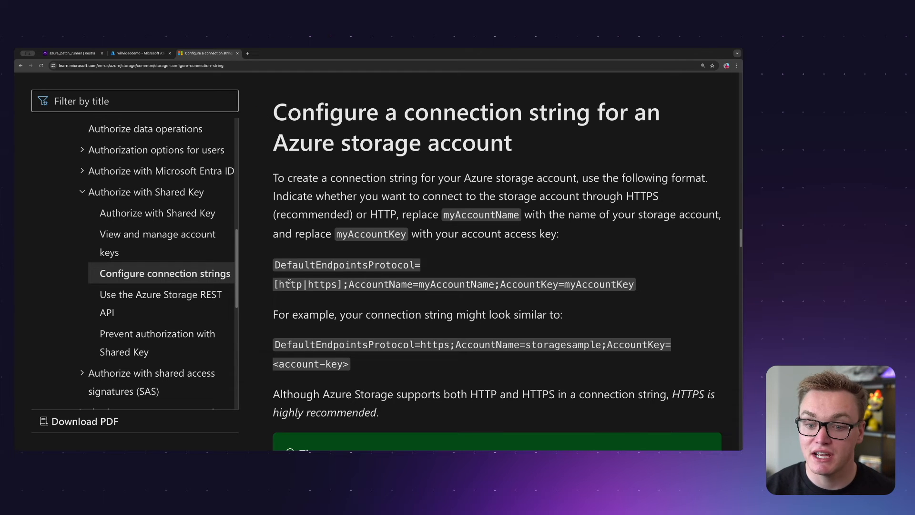
- Examine the protocol part of the connection string format and match its myAccountName placeholder with the storage account name in Azure
{"action": "left_click_drag", "start_coordinate": [277, 267], "coordinate": [420, 270]}
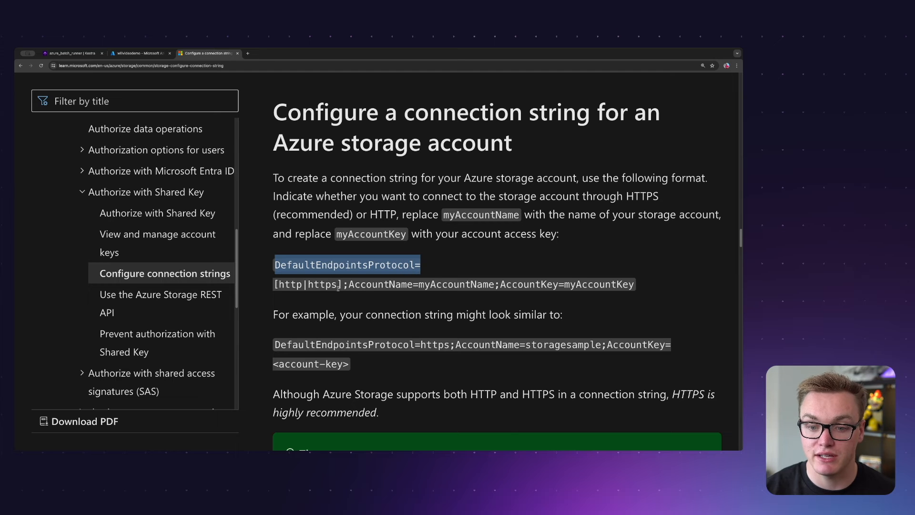
{"action": "left_click_drag", "start_coordinate": [343, 284], "coordinate": [275, 284]}
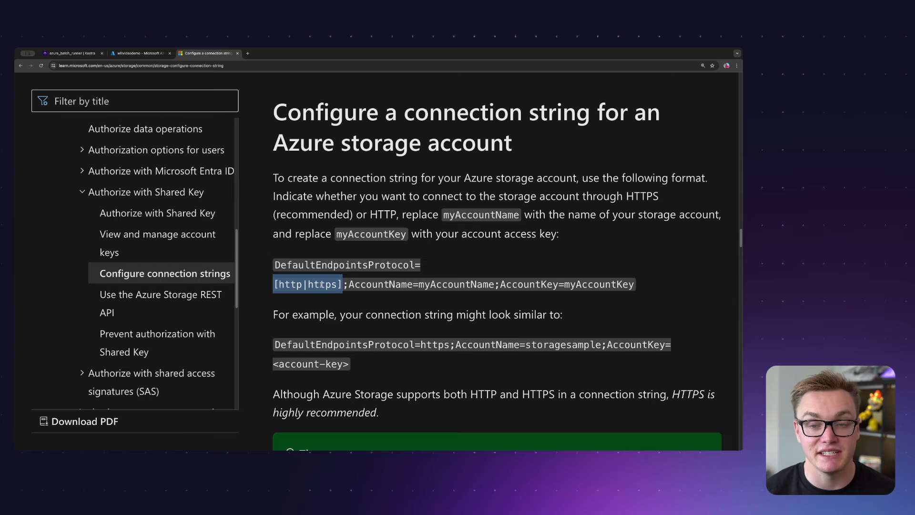
{"action": "left_click_drag", "start_coordinate": [349, 284], "coordinate": [492, 285]}
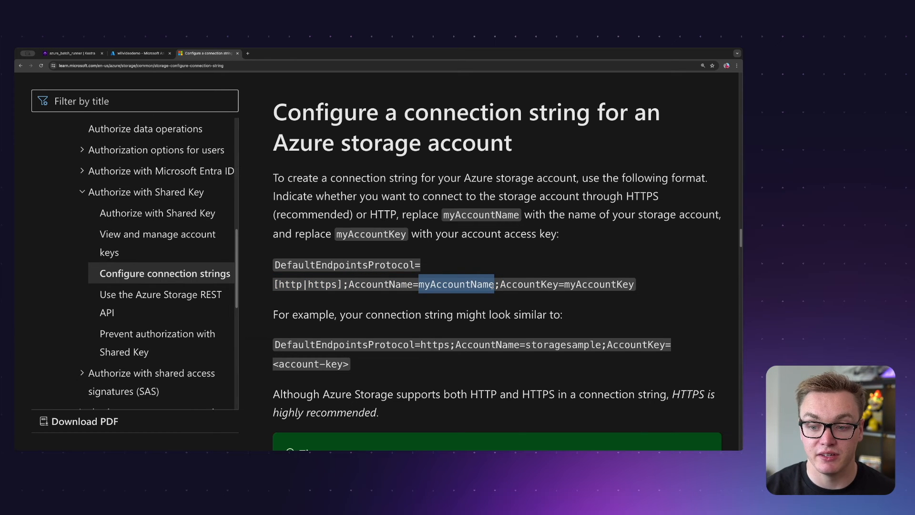
{"action": "left_click", "coordinate": [138, 53]}
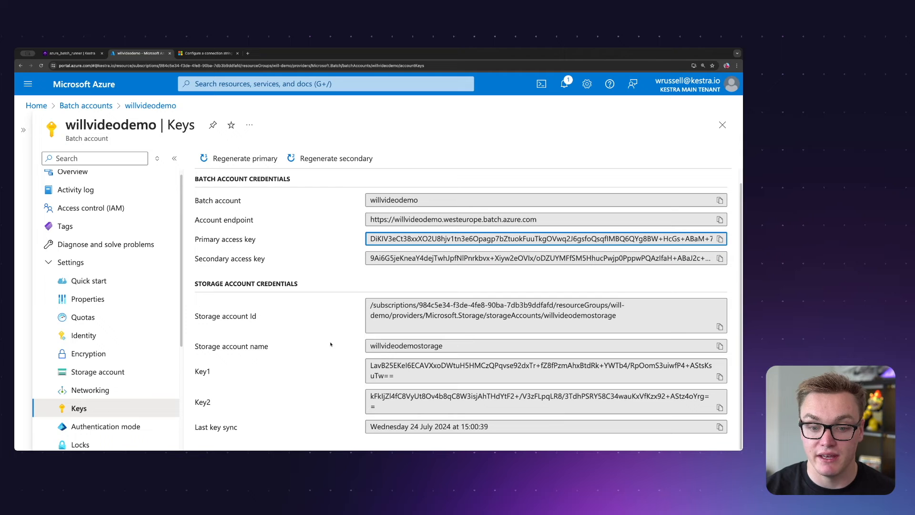
{"action": "left_click_drag", "start_coordinate": [369, 345], "coordinate": [457, 347]}
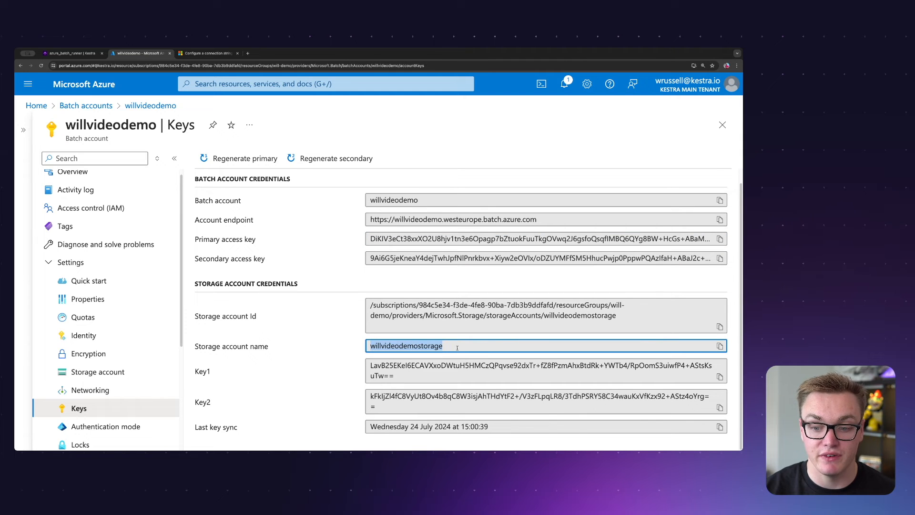
{"action": "left_click", "coordinate": [207, 53]}
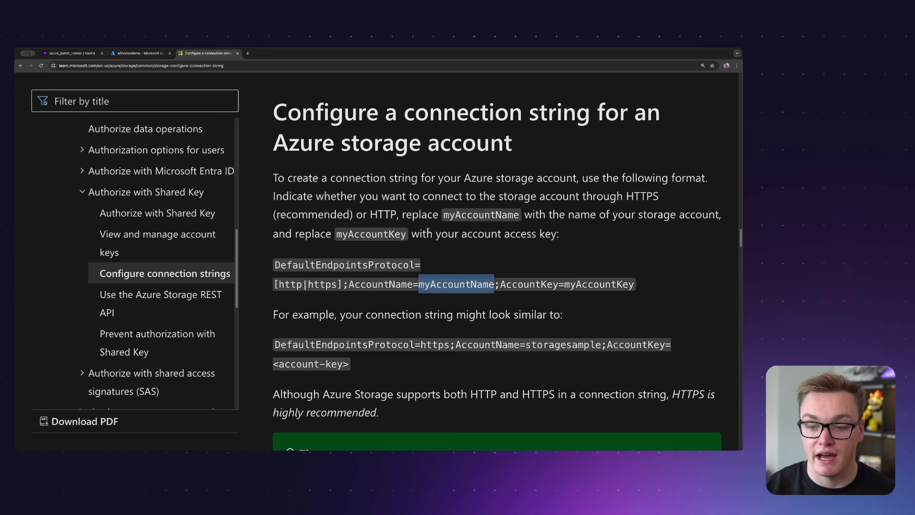
- Match the myAccountKey placeholder in the connection string format with the storage account's Key1 in Azure
{"action": "left_click_drag", "start_coordinate": [565, 285], "coordinate": [634, 284]}
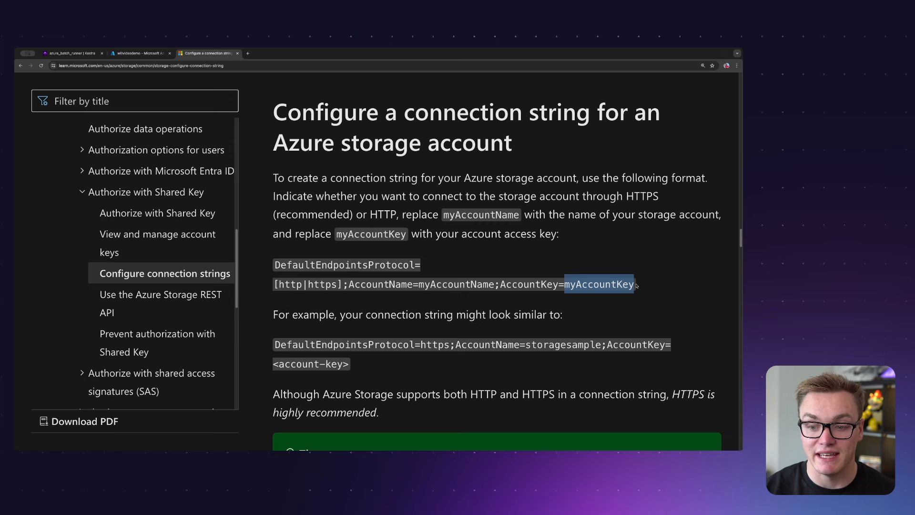
{"action": "left_click", "coordinate": [143, 53]}
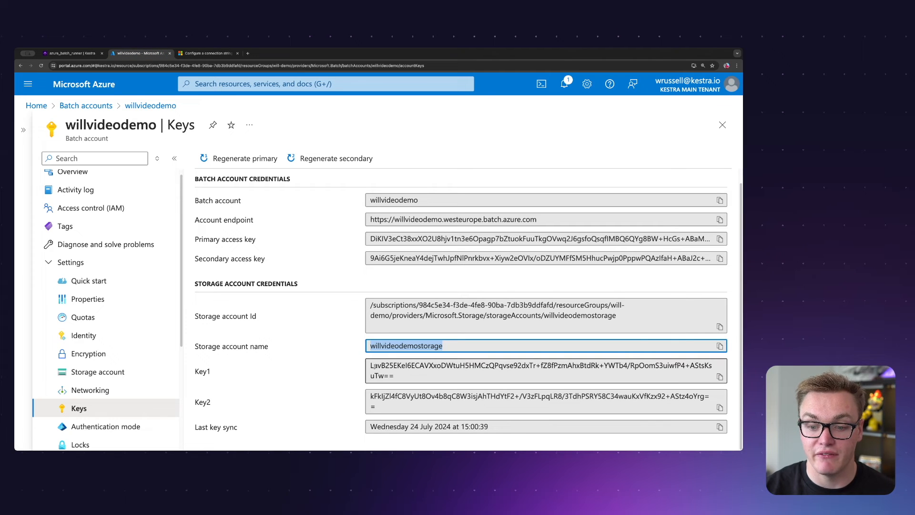
{"action": "left_click", "coordinate": [419, 377]}
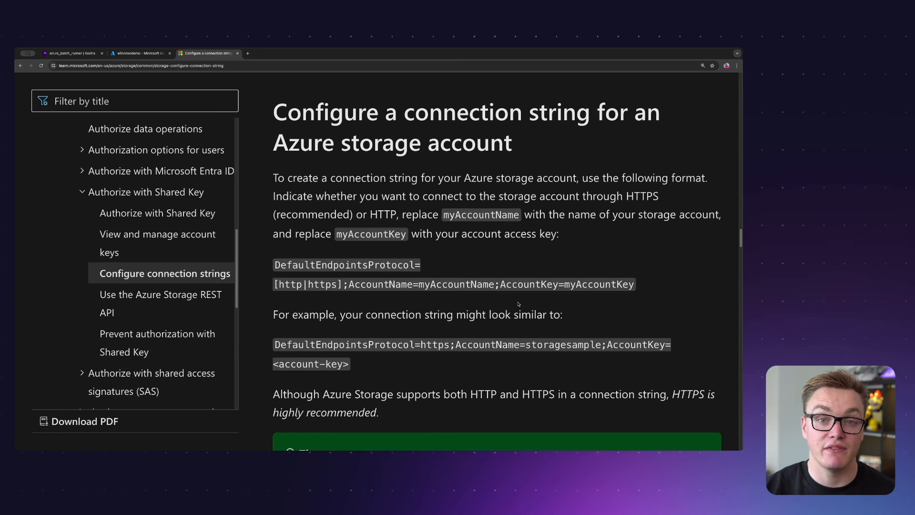
- Examine the full connection string format and the sample string's account name and account key parts in the Azure storage documentation
{"action": "left_click_drag", "start_coordinate": [281, 264], "coordinate": [622, 285]}
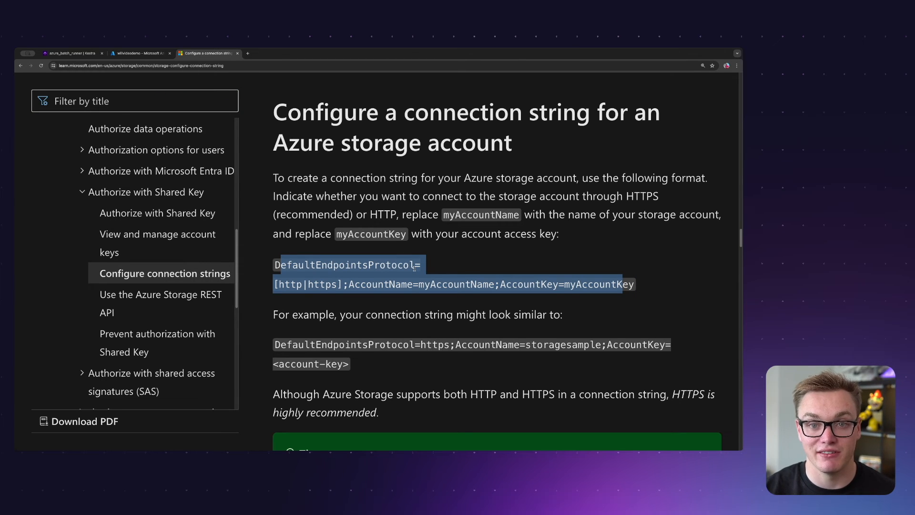
{"action": "left_click", "coordinate": [496, 320]}
{"action": "scroll", "coordinate": [496, 319], "scroll_direction": "down", "scroll_amount": 1}
{"action": "left_click_drag", "start_coordinate": [526, 318], "coordinate": [601, 318]}
{"action": "left_click_drag", "start_coordinate": [273, 337], "coordinate": [350, 338]}
{"action": "left_click", "coordinate": [350, 341]}
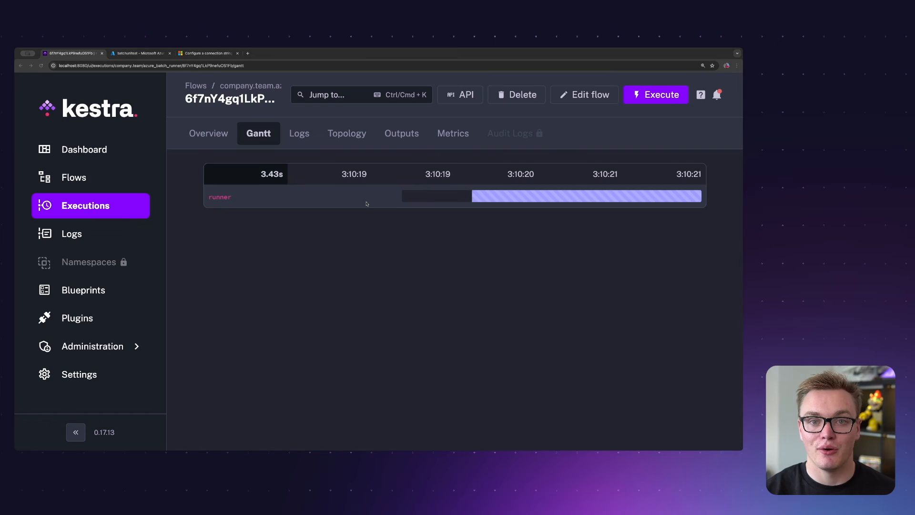
- Switch to the batchunitest Batch account in Azure, list its jobs and open the task of the job created on 24 Jul 2024
{"action": "left_click", "coordinate": [135, 52]}
{"action": "left_click", "coordinate": [23, 158]}
{"action": "scroll", "coordinate": [95, 310], "scroll_direction": "down", "scroll_amount": 4}
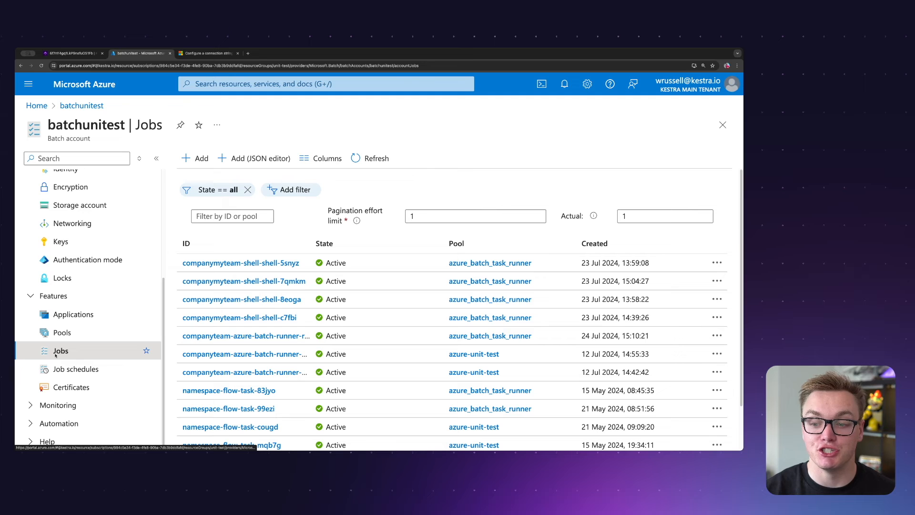
{"action": "left_click_drag", "start_coordinate": [580, 335], "coordinate": [618, 336]}
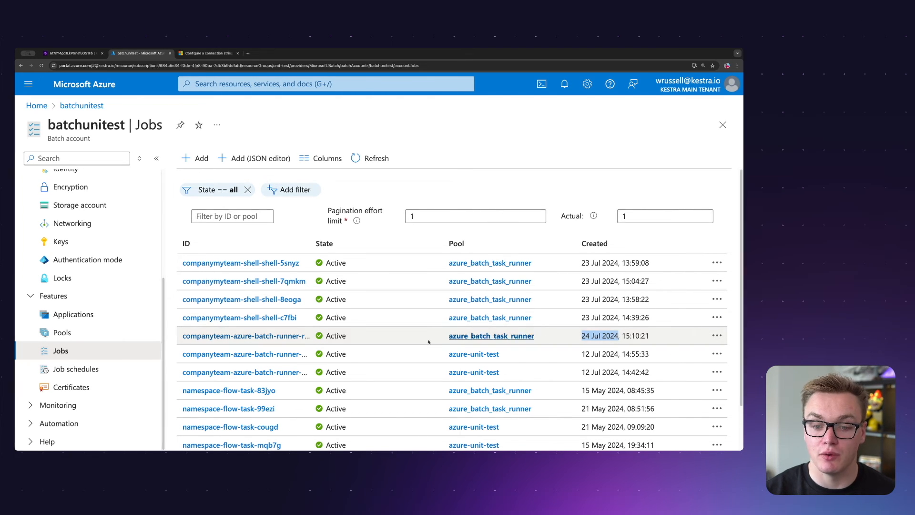
{"action": "left_click", "coordinate": [231, 336]}
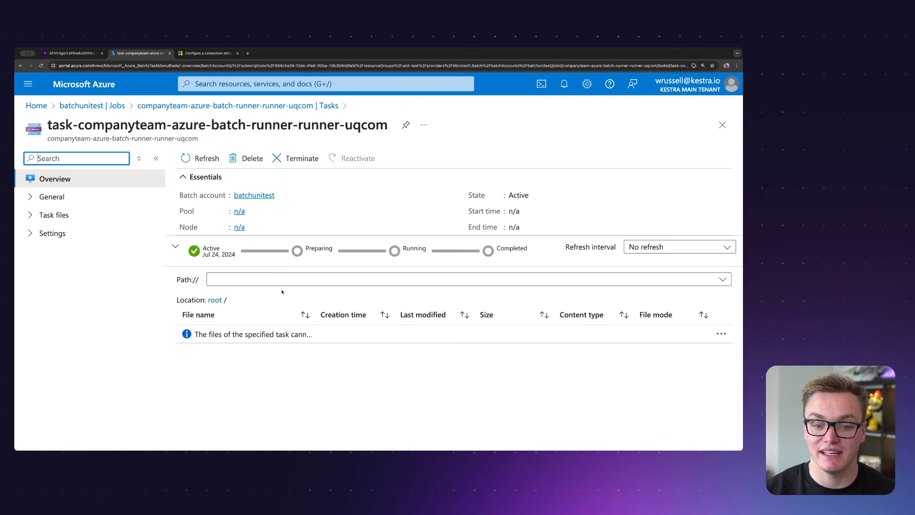
- Return to the Kestra execution and examine the runner task's logs, from the greeting and environment details to the outputs line
{"action": "left_click", "coordinate": [73, 55]}
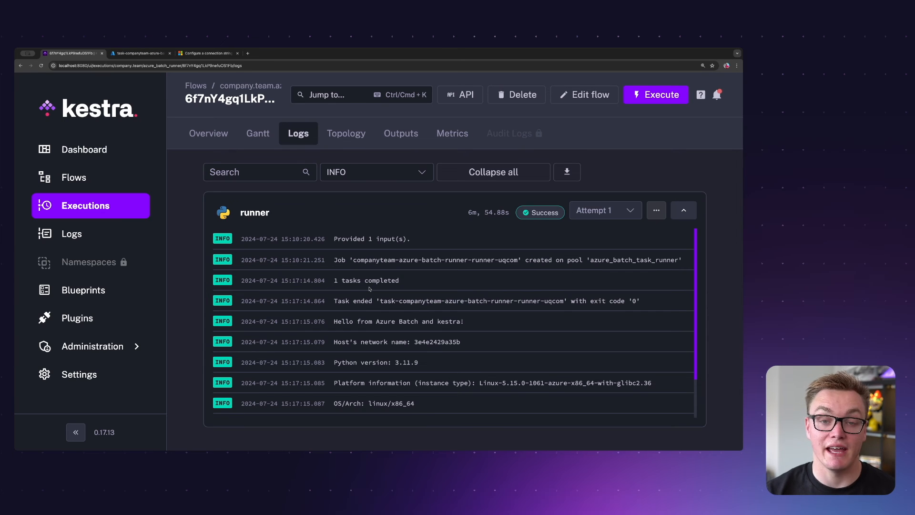
{"action": "scroll", "coordinate": [372, 327], "scroll_direction": "down", "scroll_amount": 1}
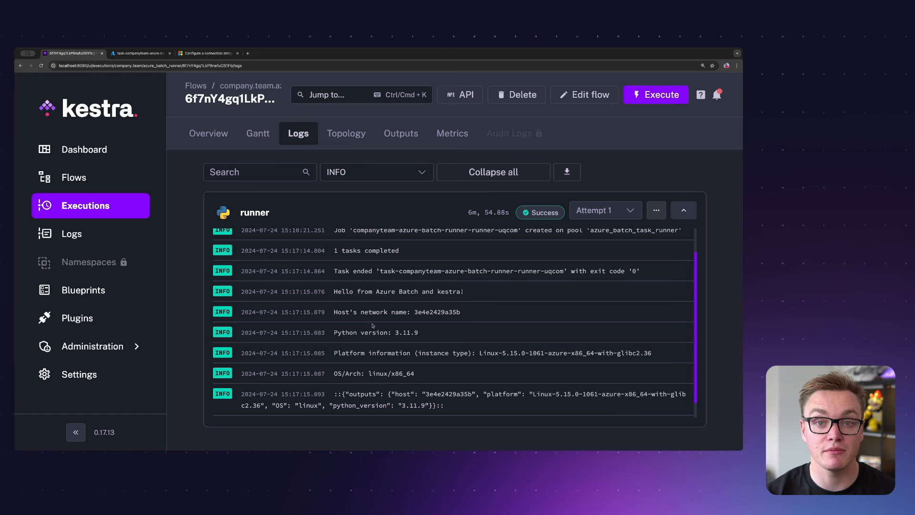
{"action": "left_click_drag", "start_coordinate": [347, 295], "coordinate": [401, 378]}
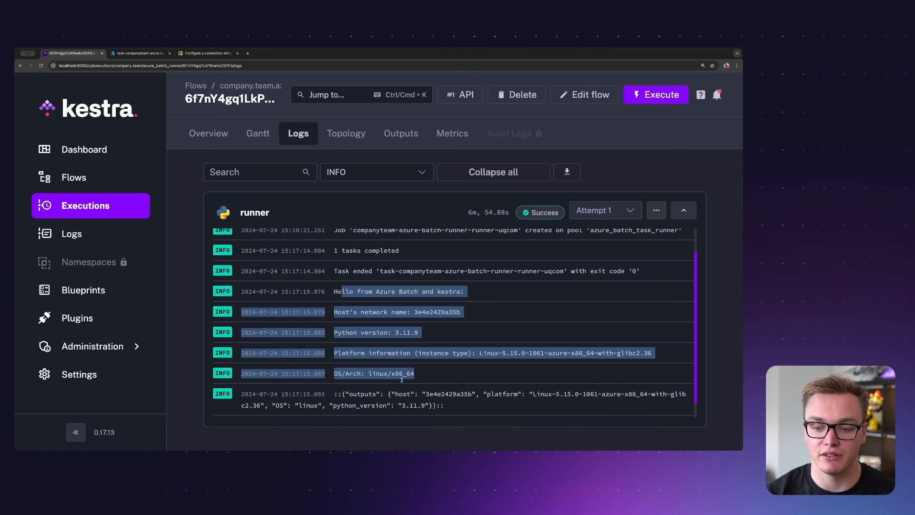
{"action": "left_click", "coordinate": [423, 376]}
{"action": "left_click_drag", "start_coordinate": [333, 394], "coordinate": [448, 420]}
- Show the execution's outputs and preview the contents of the environment_info.json output file
{"action": "left_click", "coordinate": [401, 131]}
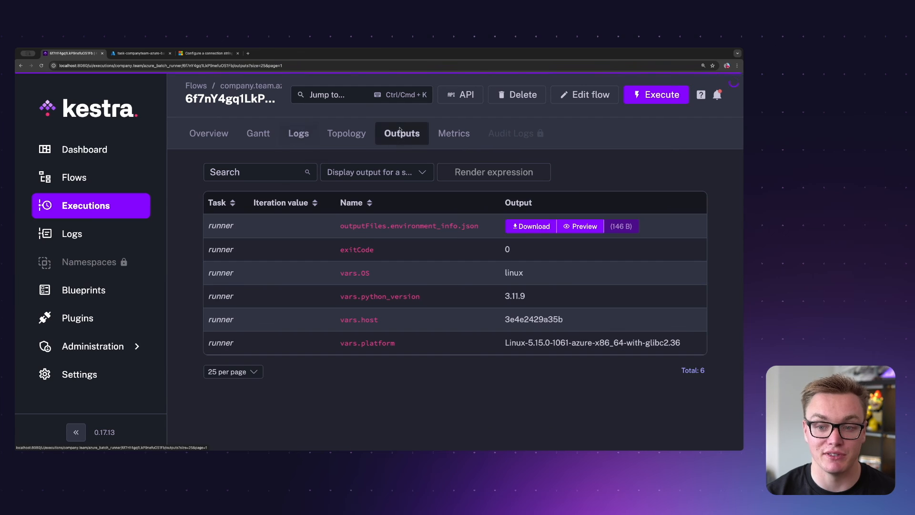
{"action": "left_click", "coordinate": [579, 225]}
{"action": "left_click_drag", "start_coordinate": [391, 184], "coordinate": [294, 117]}
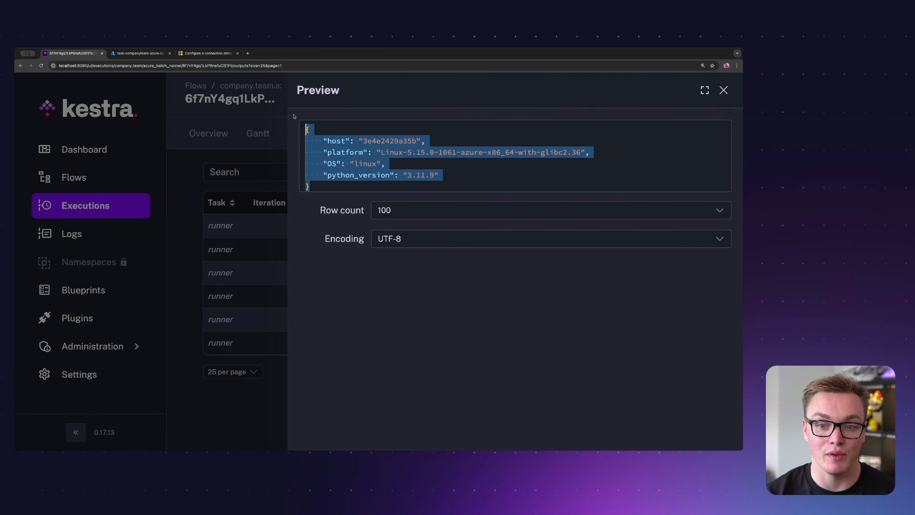